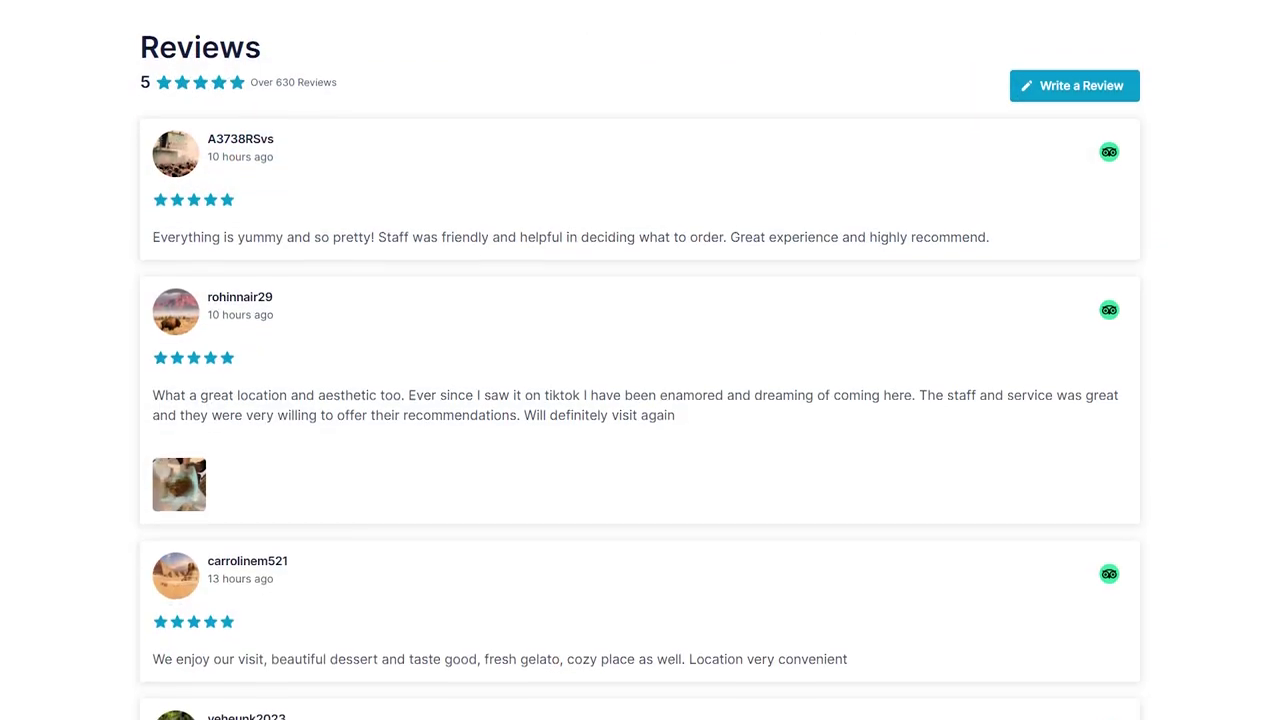
# - Scroll through the example reviews and the Standard layout demo on the Smash Balloon site
pyautogui.scroll(-2, 640, 380)
pyautogui.scroll(-2, 640, 380)
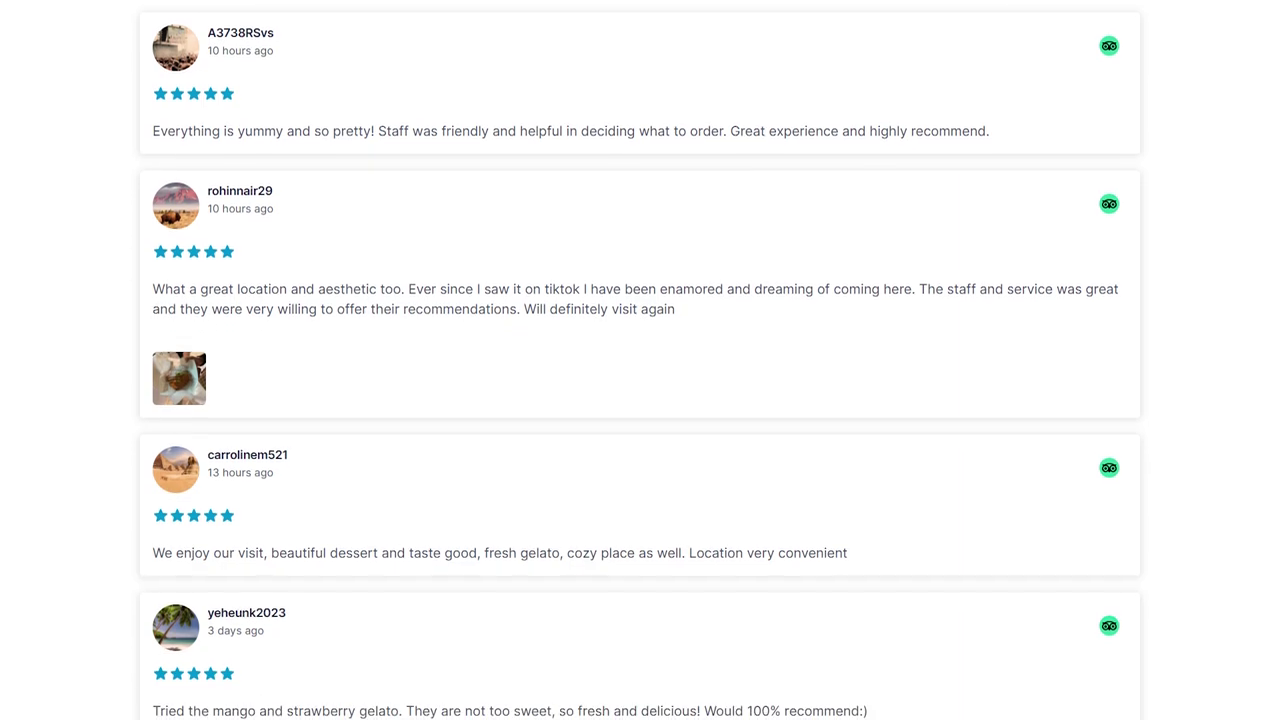
pyautogui.scroll(-1, 640, 380)
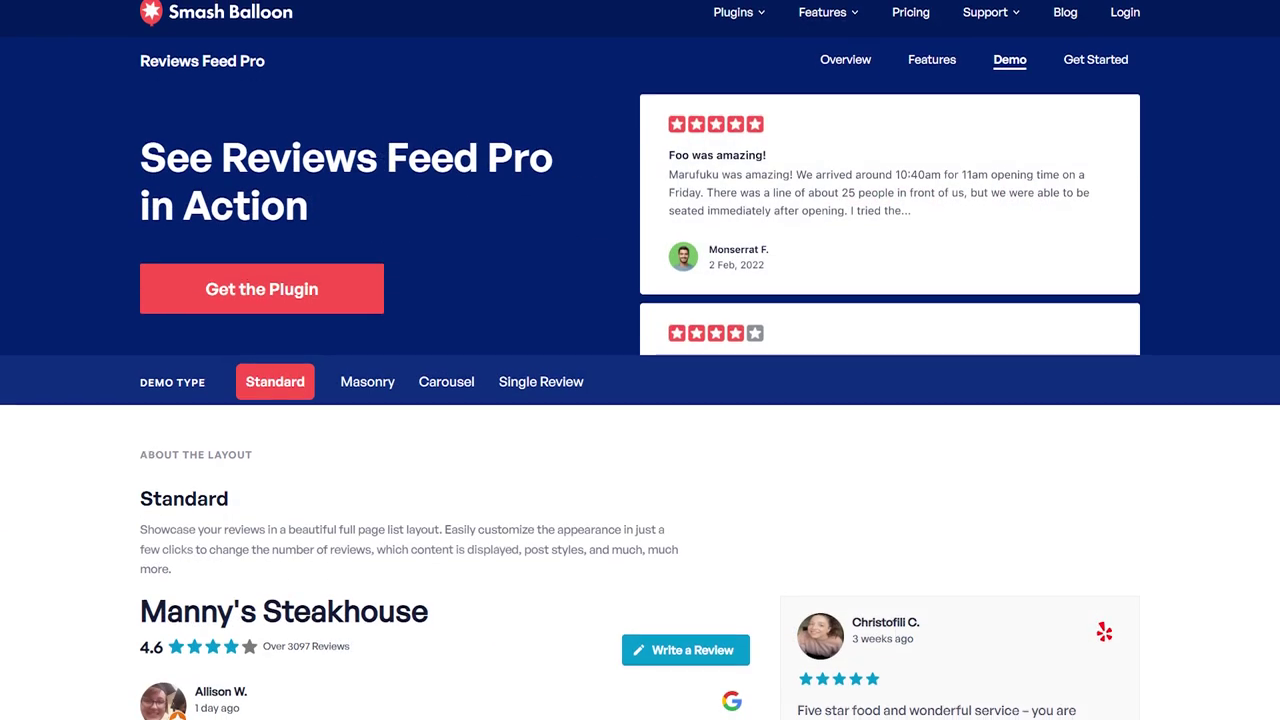
pyautogui.scroll(-2, 640, 380)
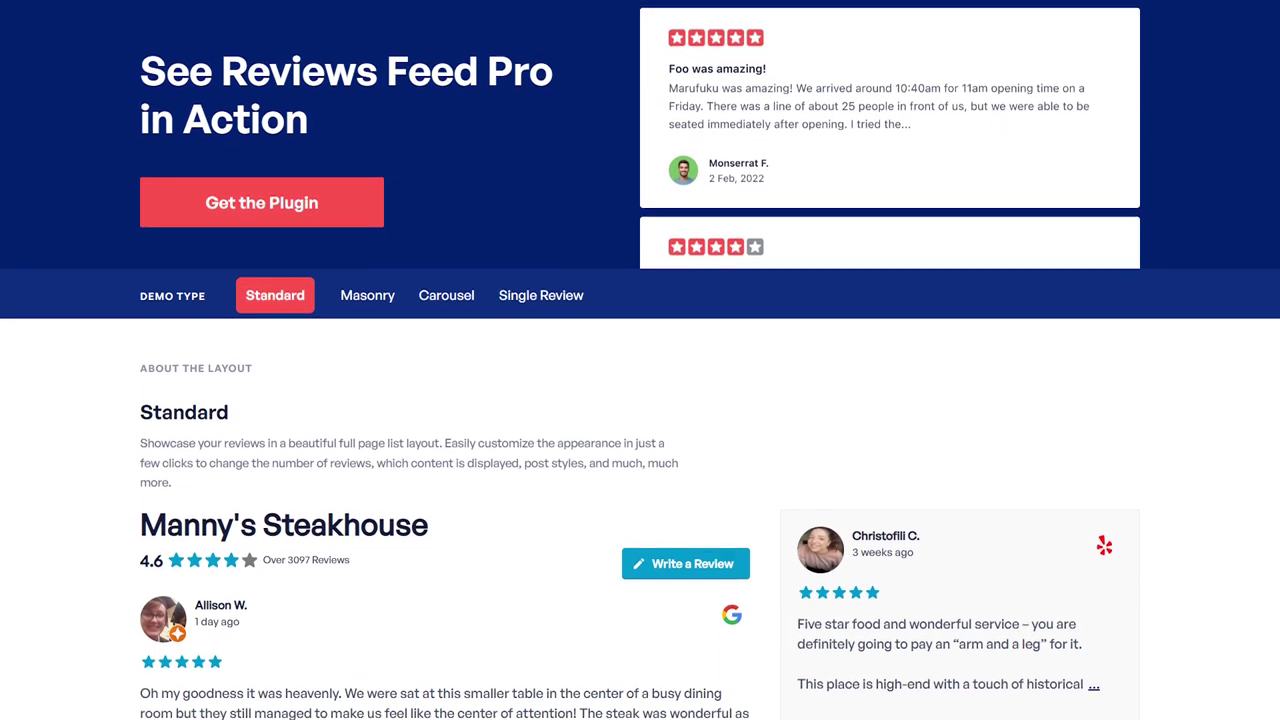
pyautogui.scroll(-2, 640, 380)
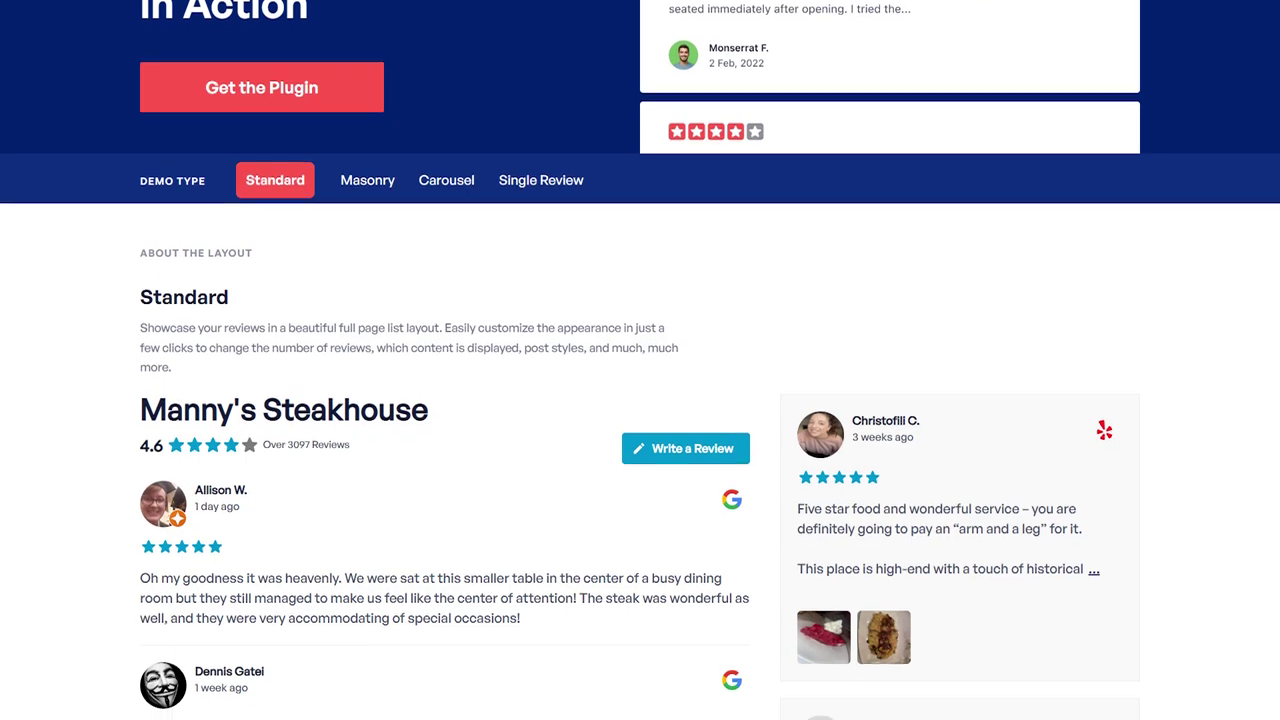
pyautogui.scroll(-1, 640, 380)
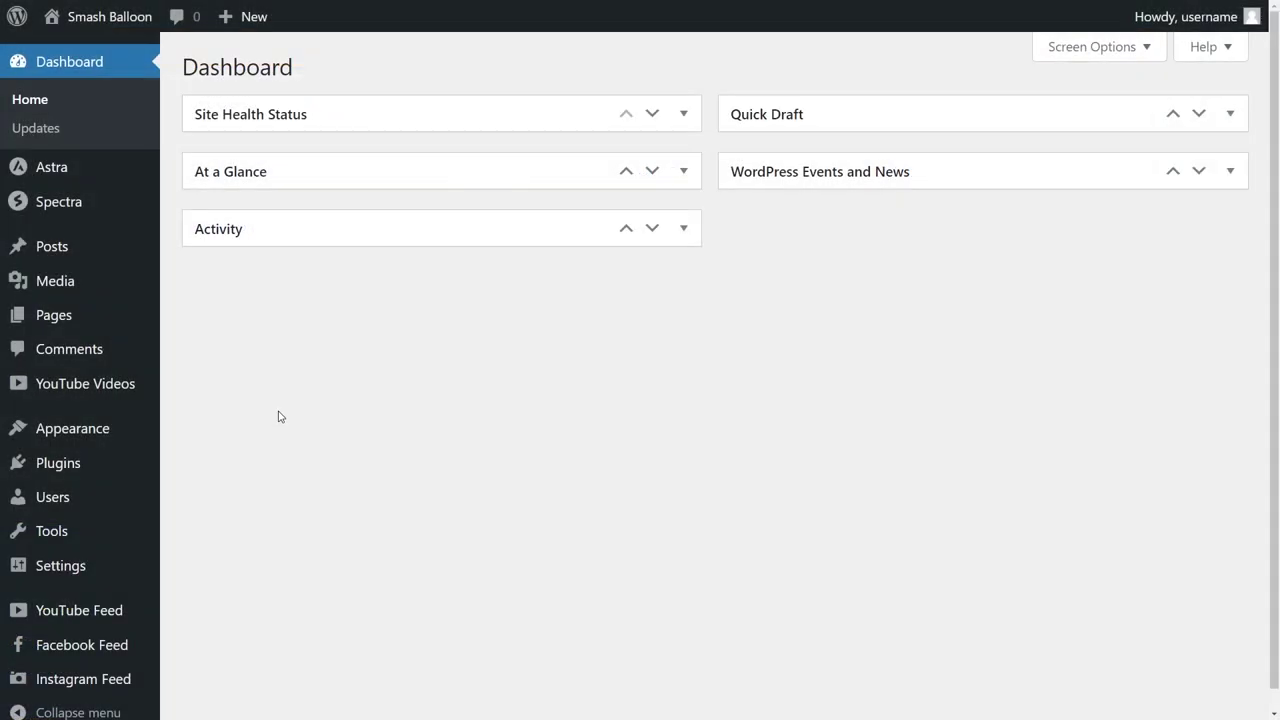
# - Upload the Reviews Feed Pro zip under Plugins > Add New, install it and activate it
pyautogui.moveTo(54, 469)
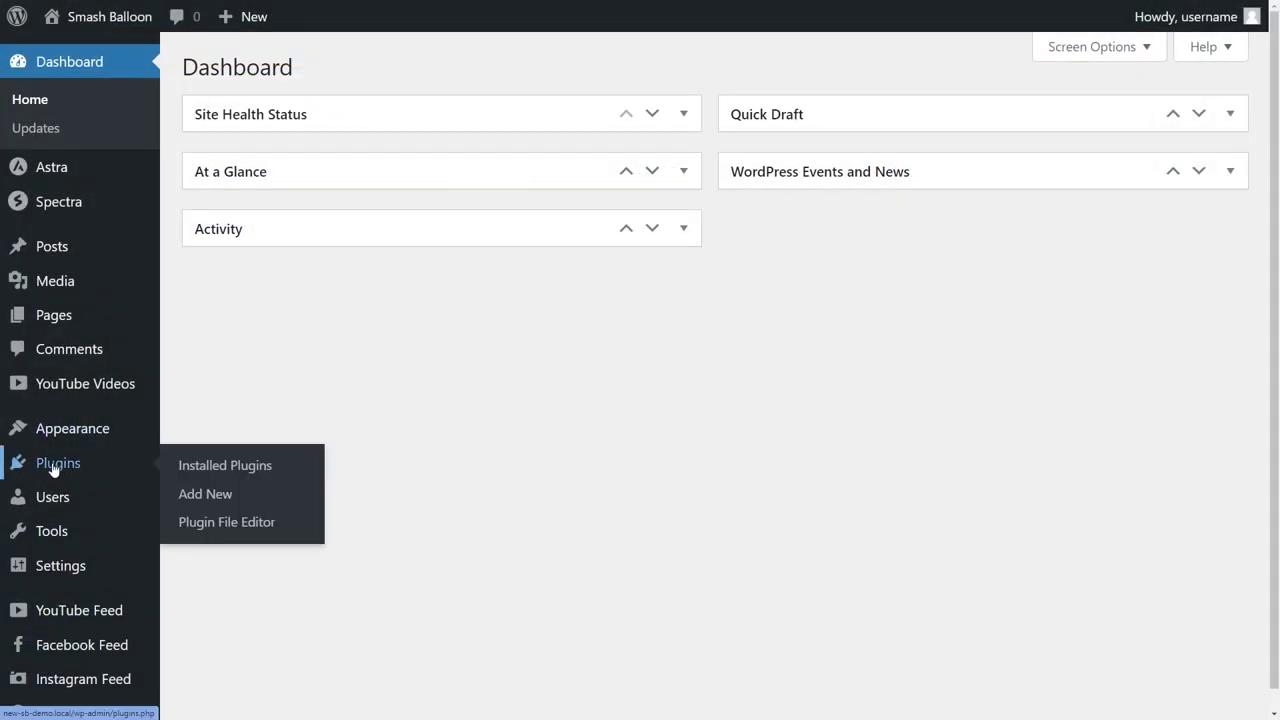
pyautogui.click(203, 494)
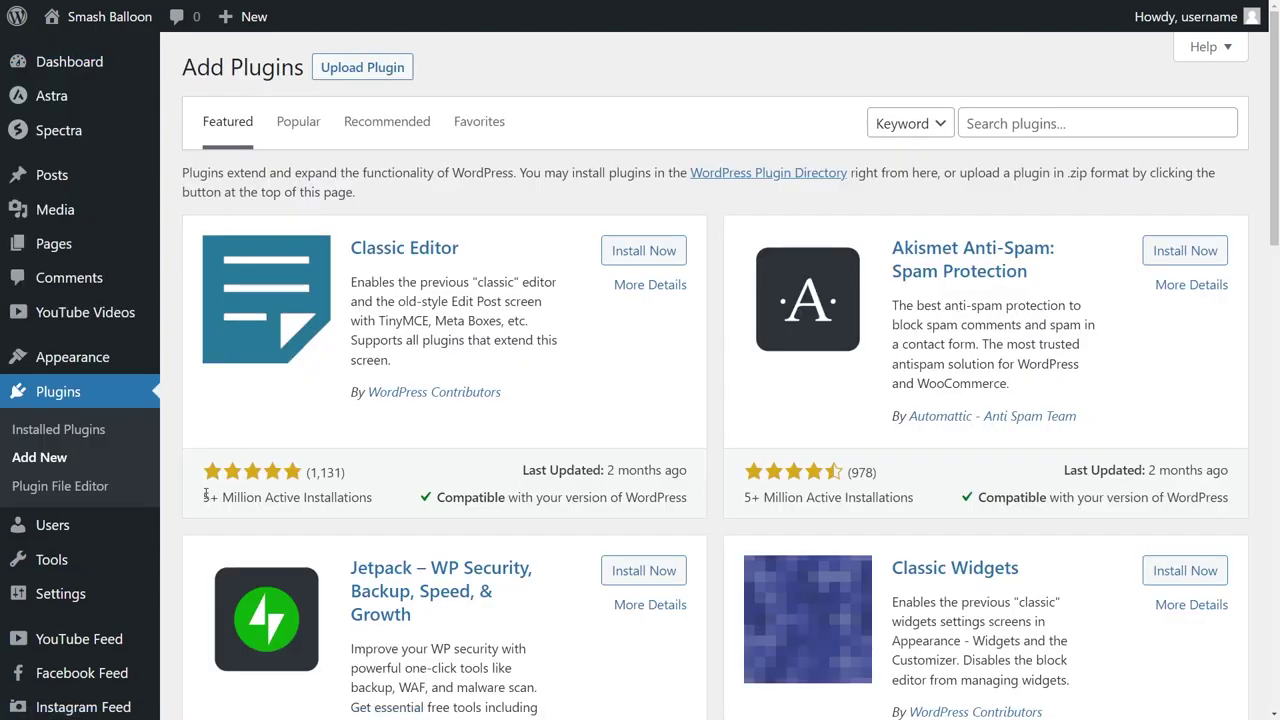
pyautogui.click(364, 70)
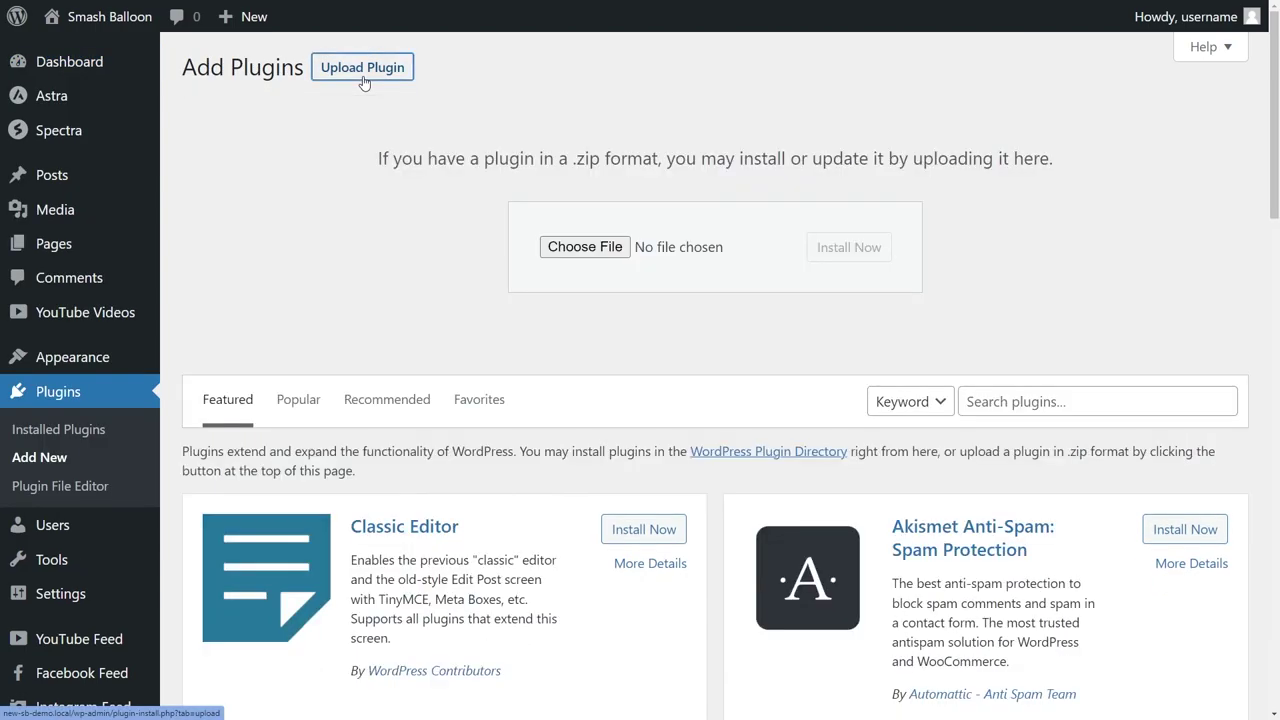
pyautogui.click(580, 251)
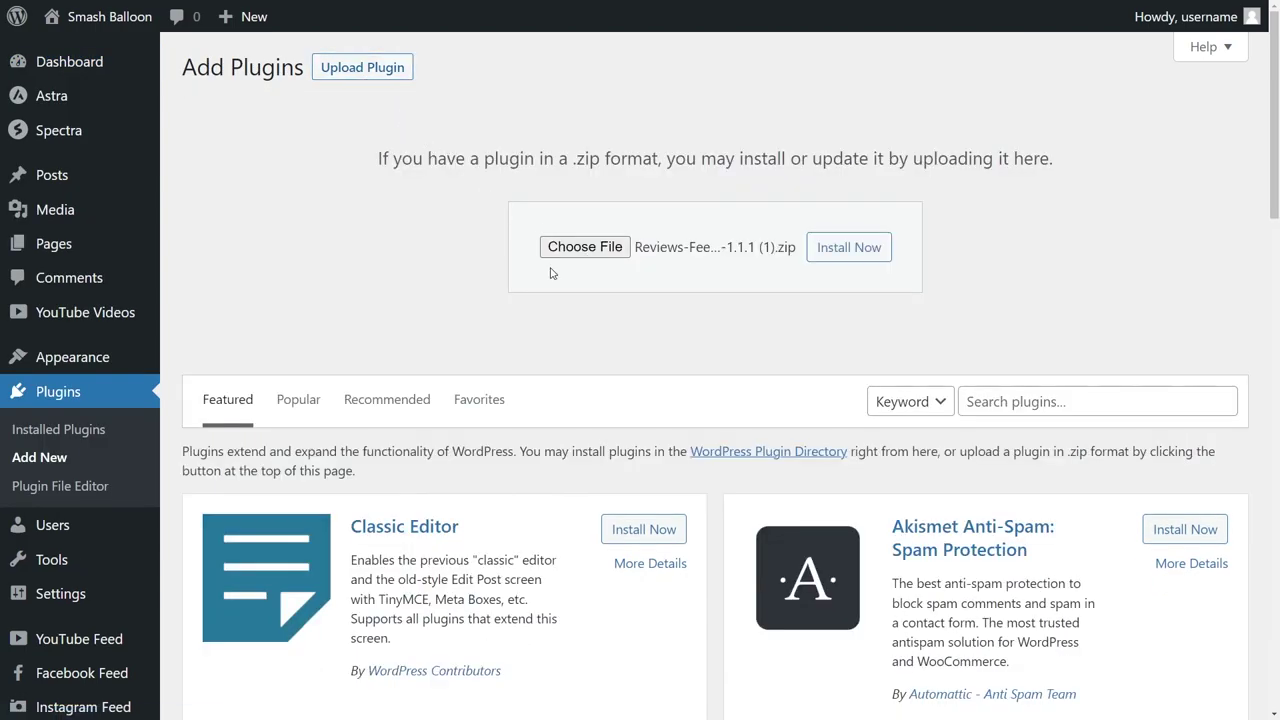
pyautogui.click(833, 249)
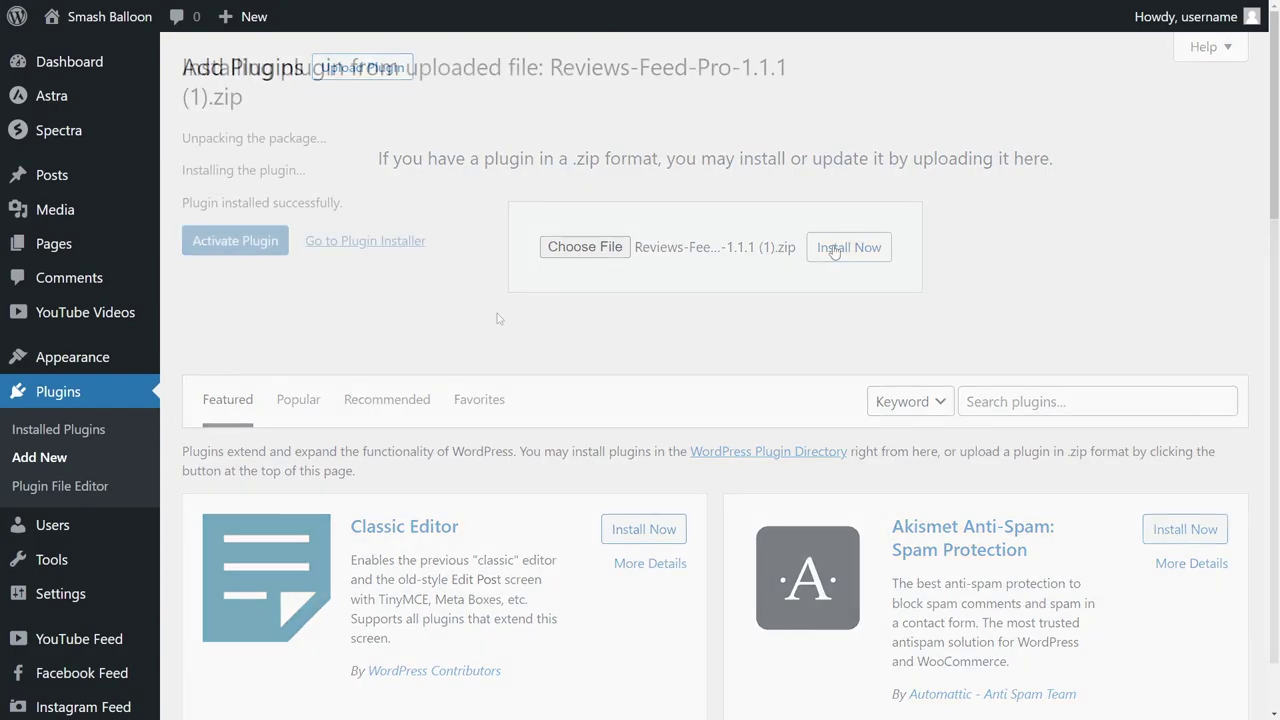
pyautogui.click(263, 250)
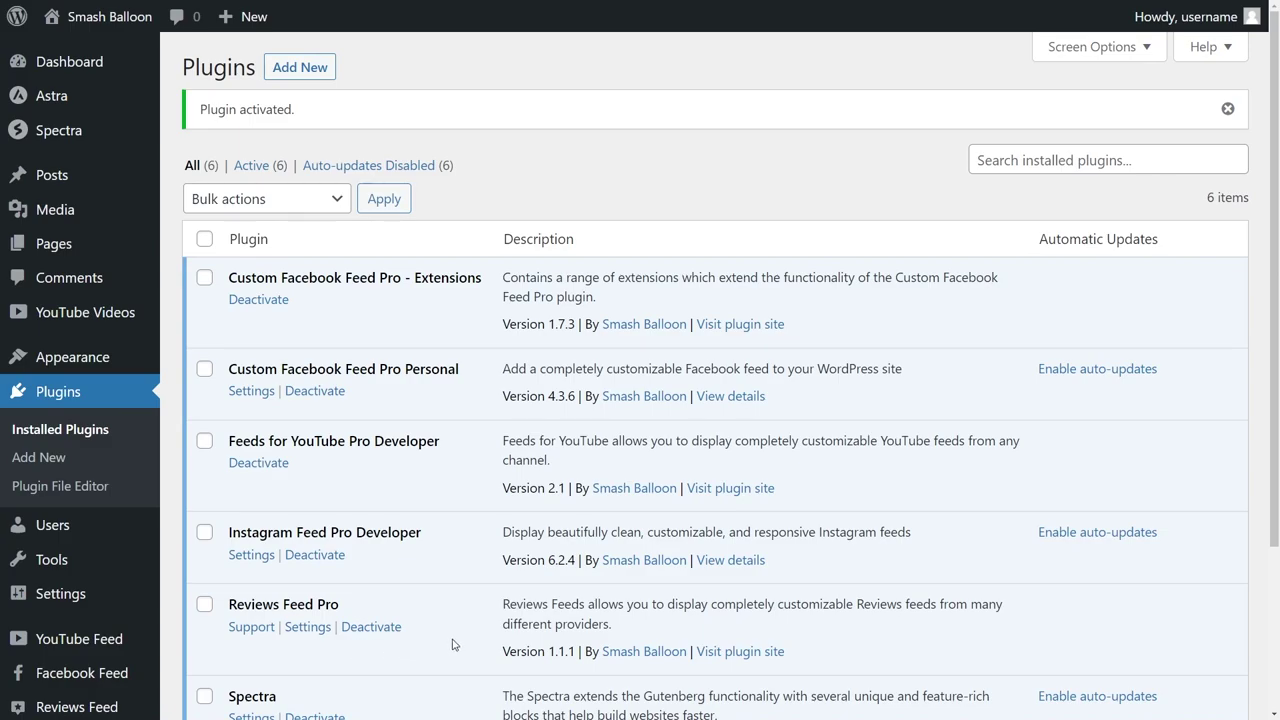
pyautogui.scroll(-2, 60, 603)
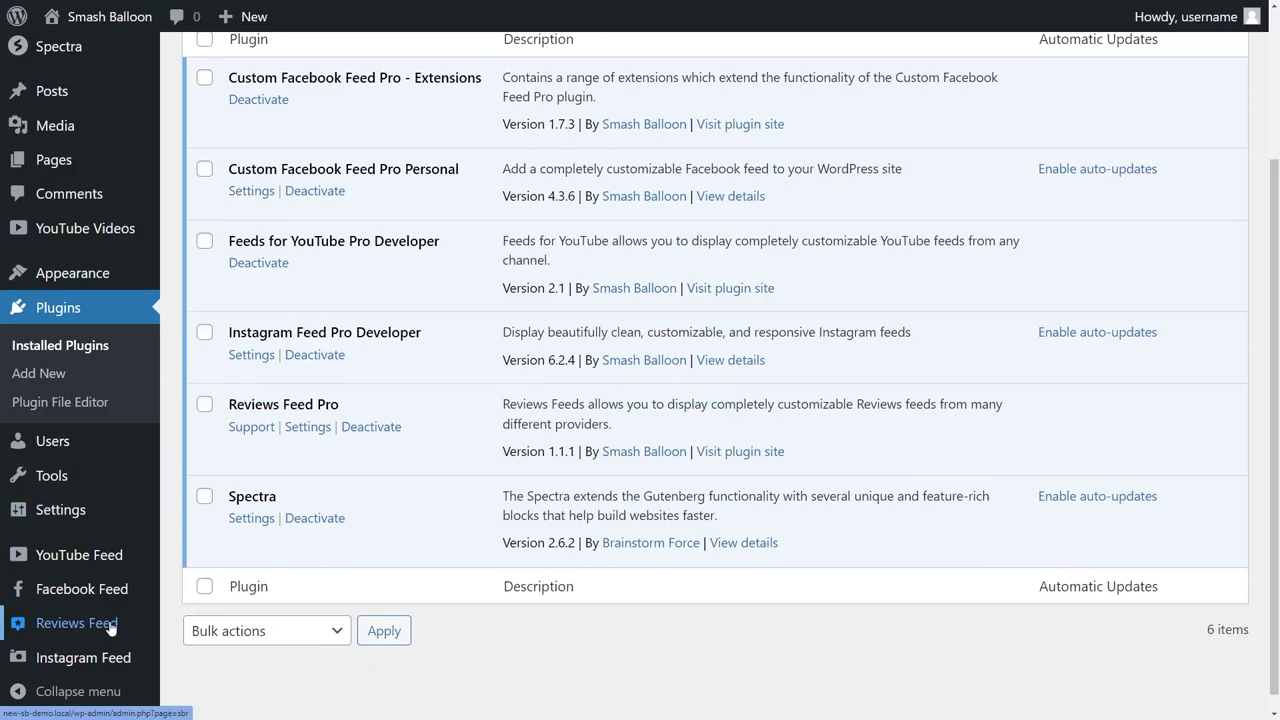
# - Activate the Reviews Feed Pro license with the pasted key and begin a new feed
pyautogui.click(58, 624)
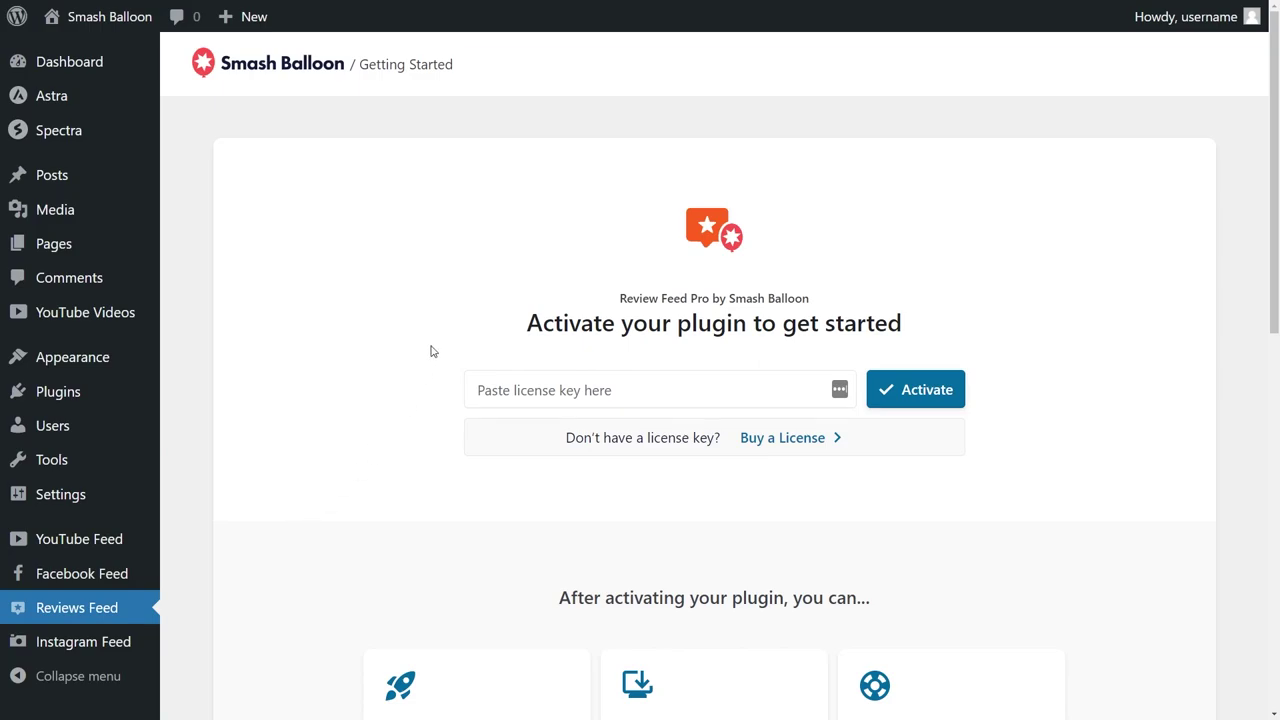
pyautogui.click(538, 390)
pyautogui.hotkey('ctrl', 'v')
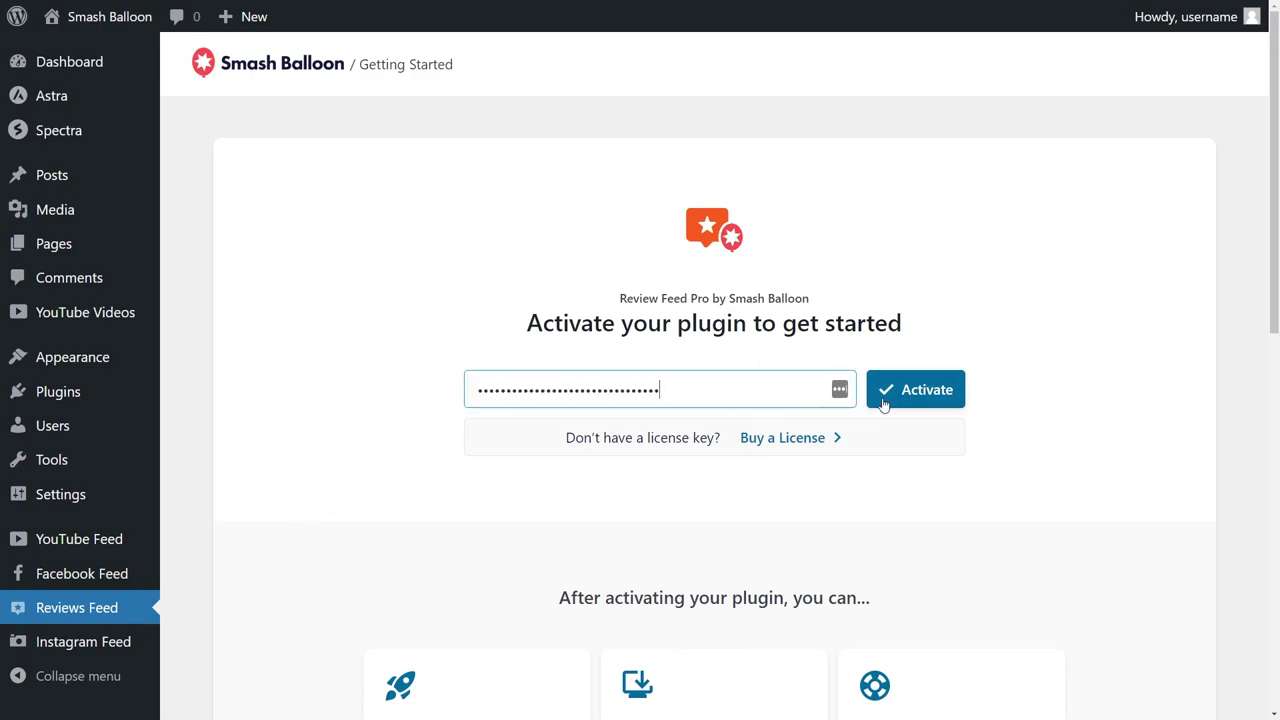
pyautogui.click(890, 400)
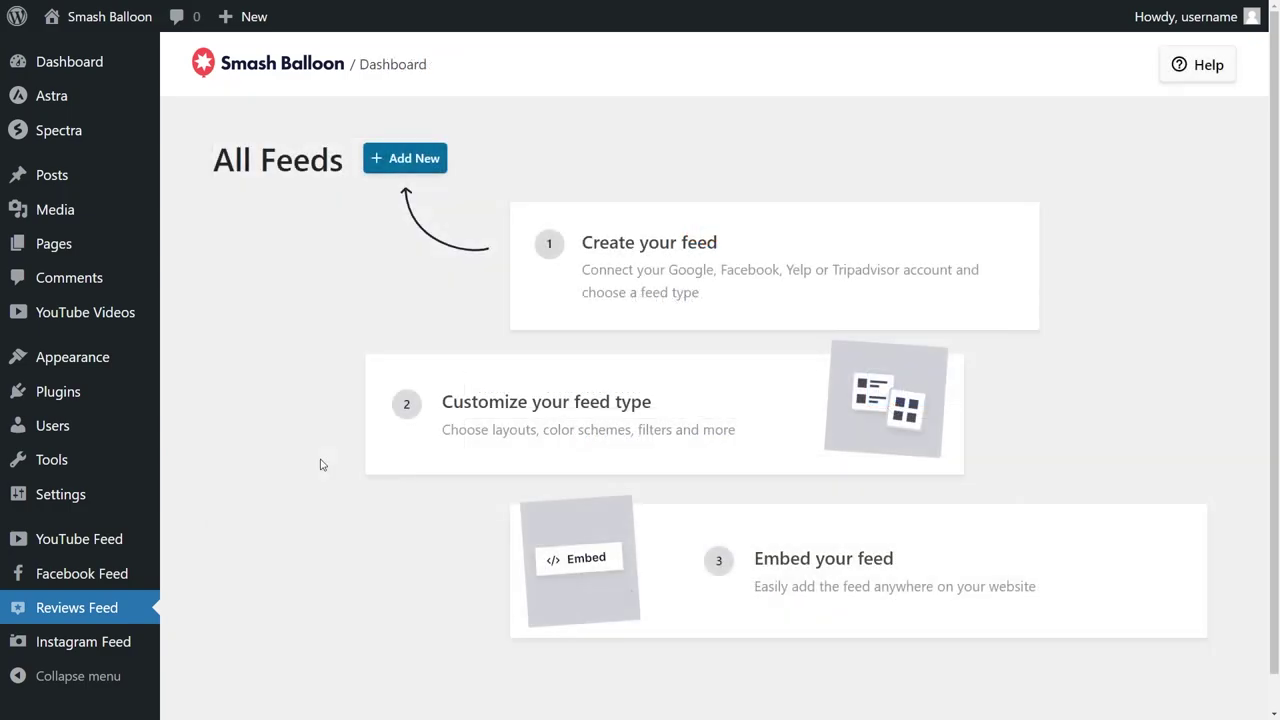
pyautogui.click(397, 165)
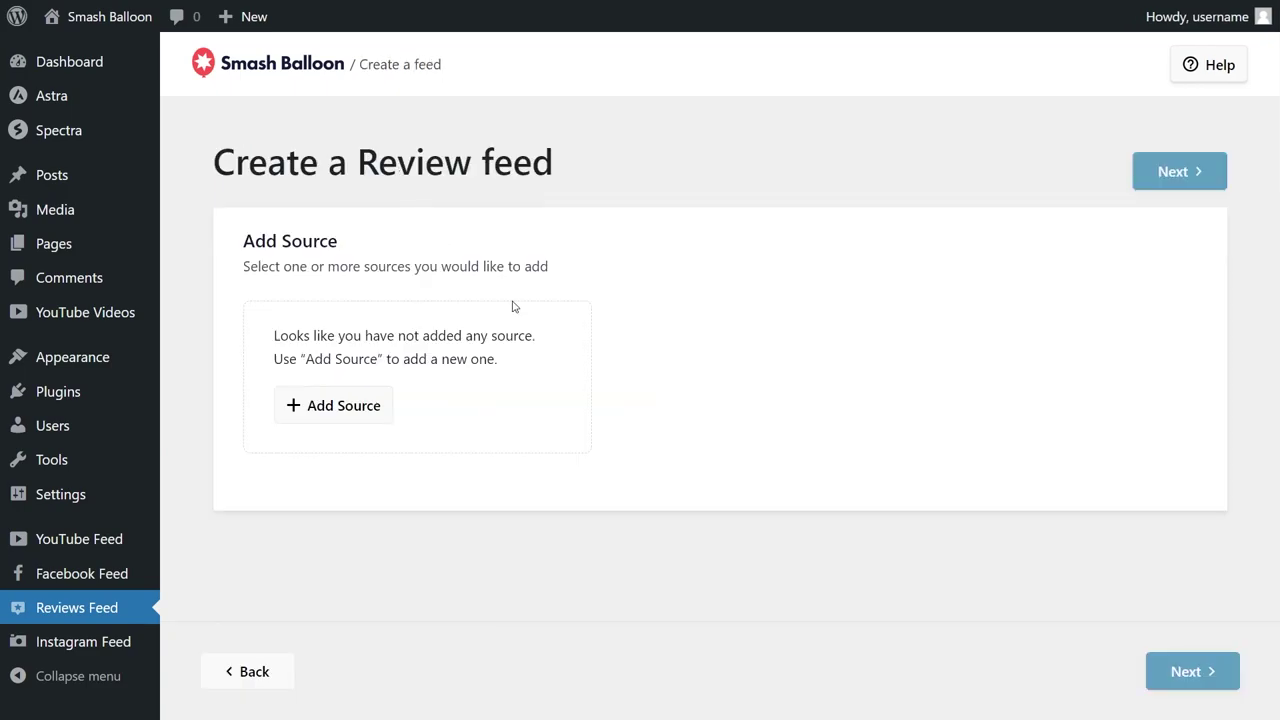
# - Add TripAdvisor as the review source and enter its API key
pyautogui.click(357, 415)
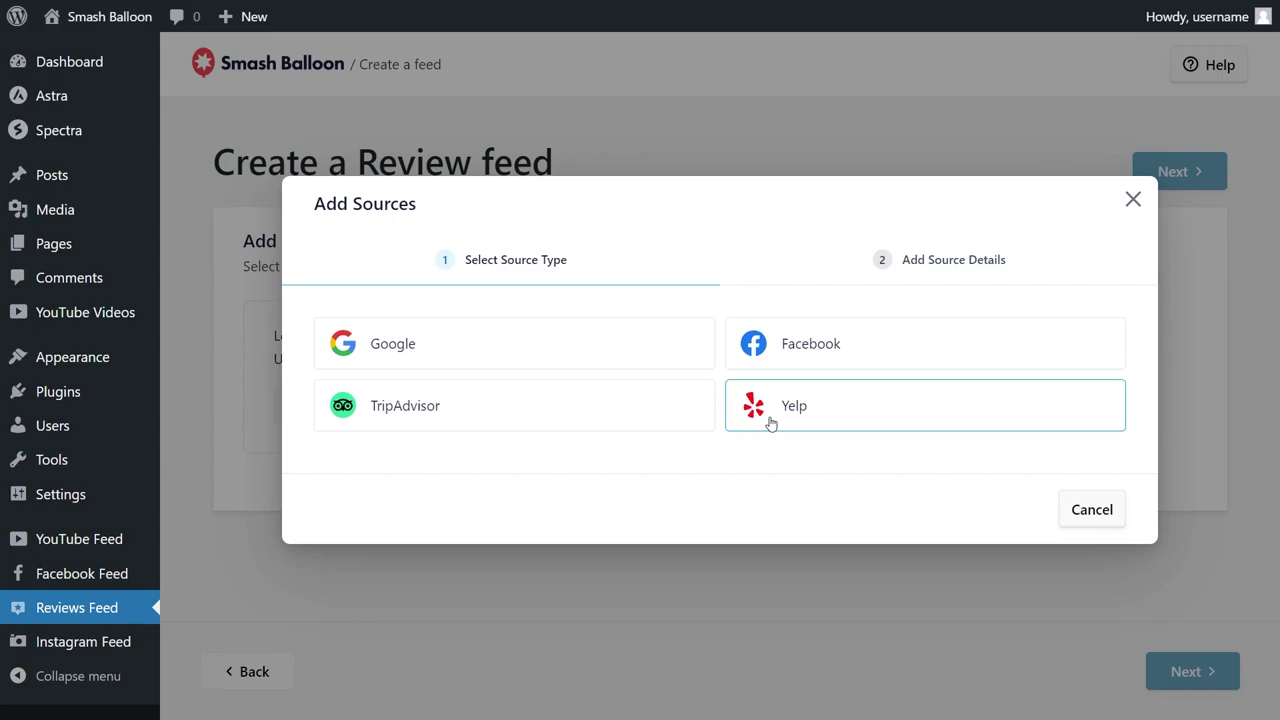
pyautogui.click(503, 418)
pyautogui.click(1082, 509)
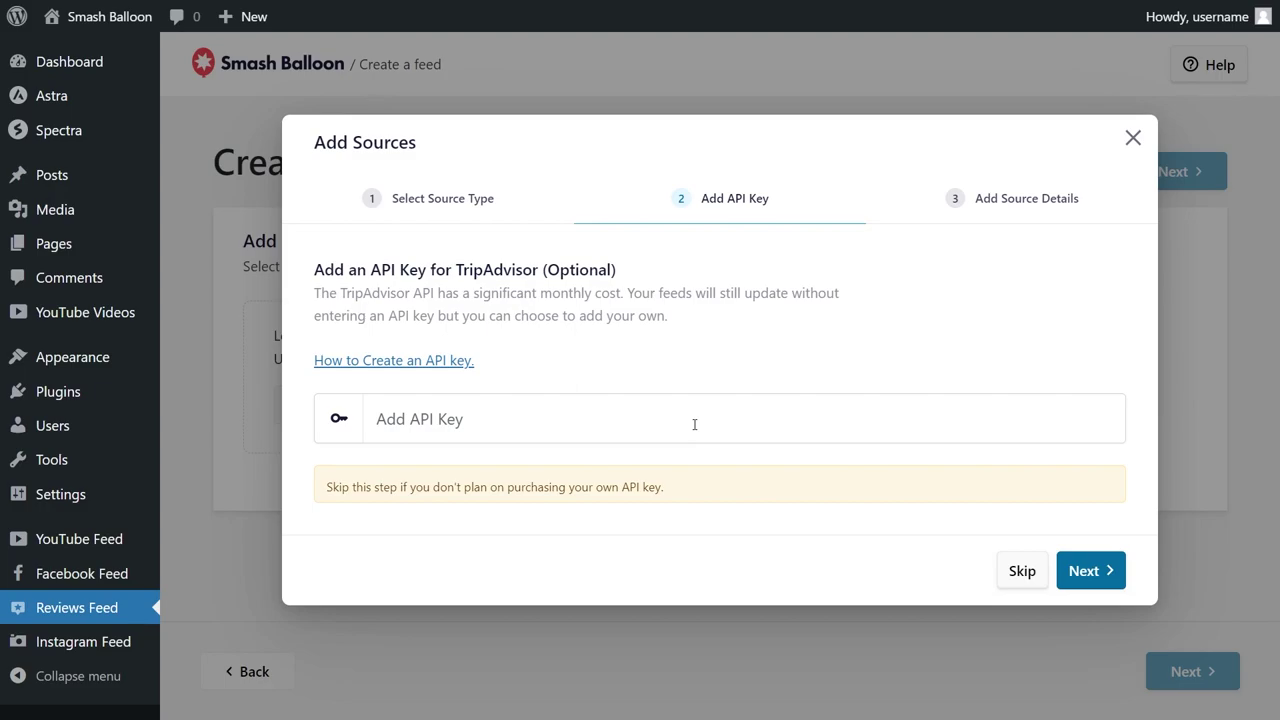
pyautogui.click(979, 406)
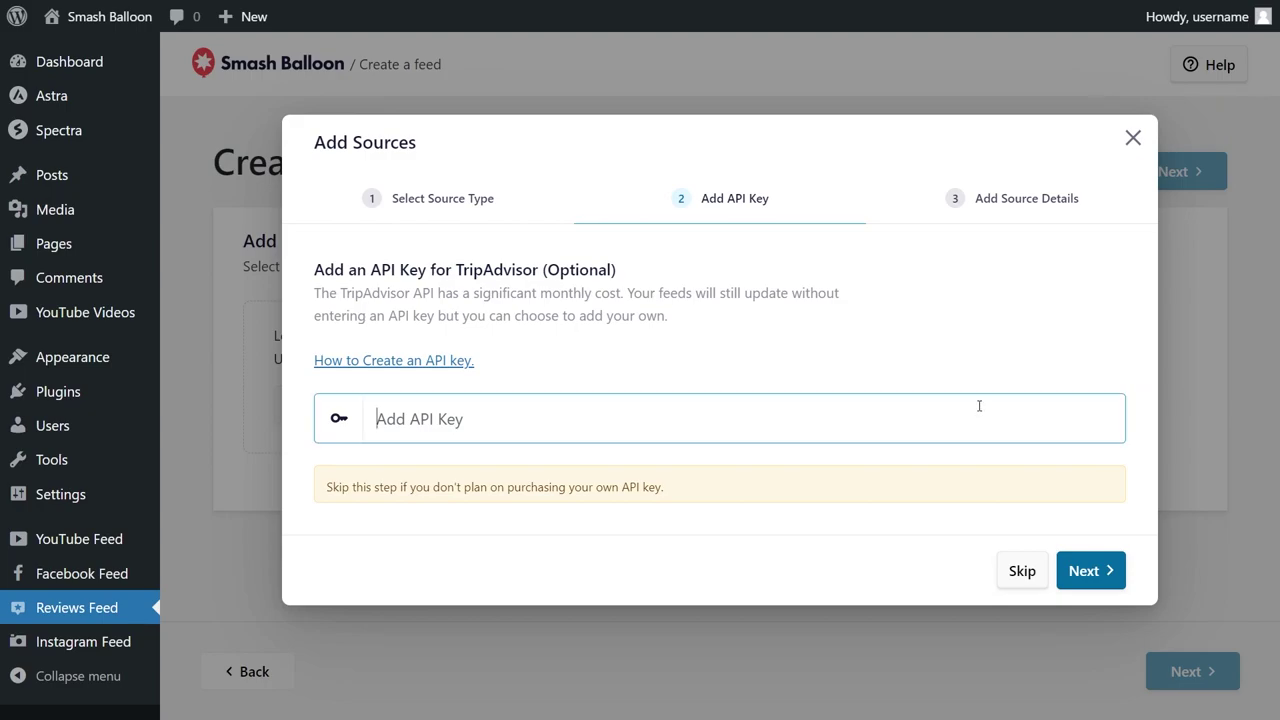
pyautogui.hotkey('ctrl', 'v')
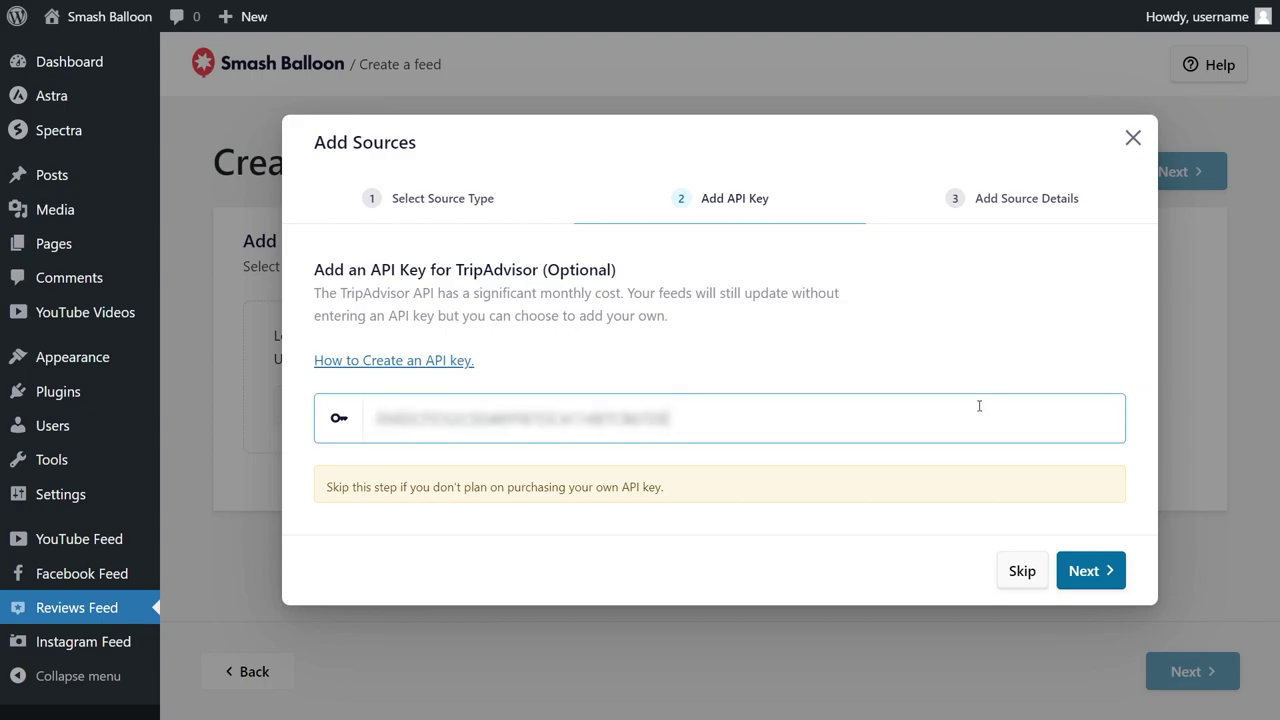
pyautogui.click(1100, 568)
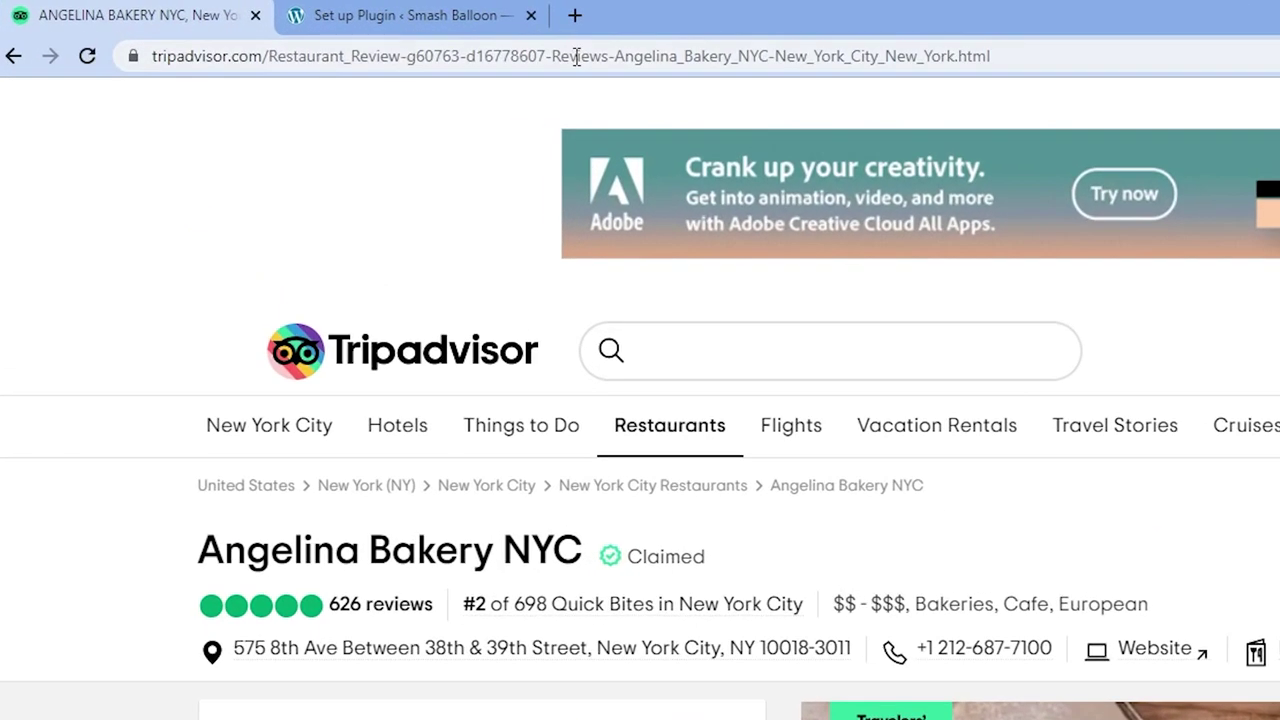
# - Copy the Angelina Bakery NYC Tripadvisor page URL from Chrome's address bar
pyautogui.click(577, 56)
pyautogui.rightClick(572, 57)
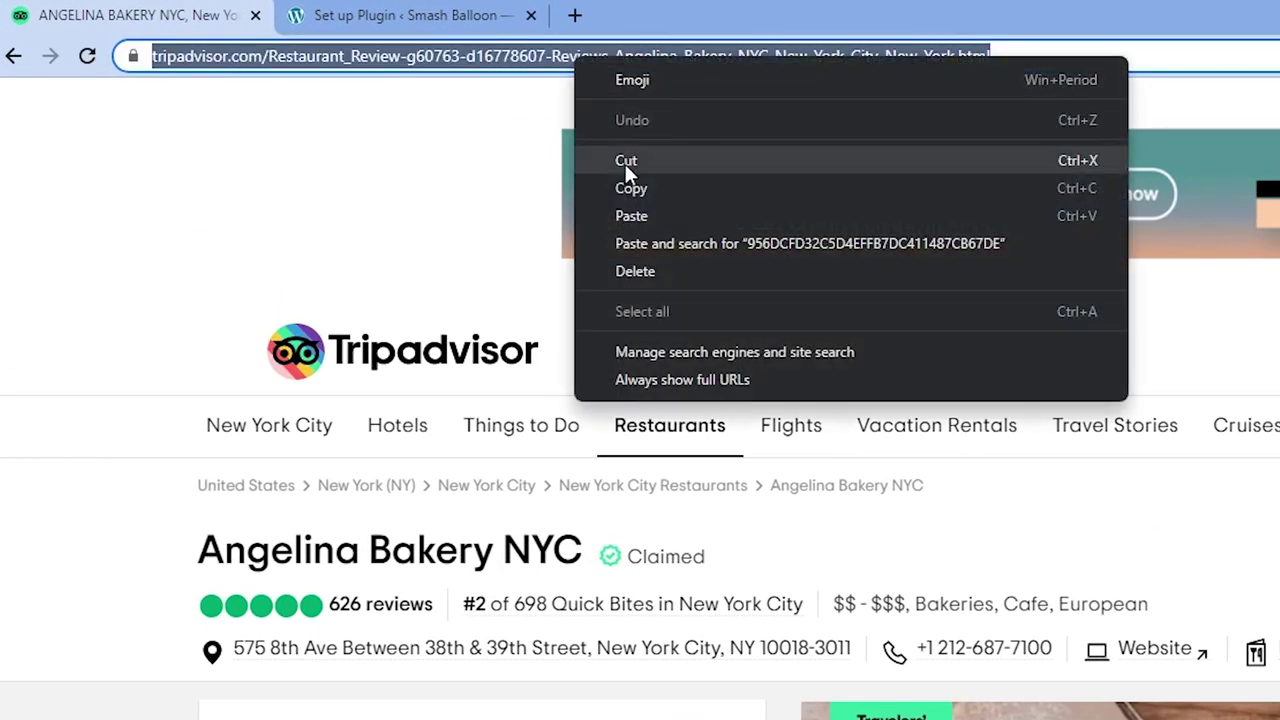
pyautogui.click(628, 186)
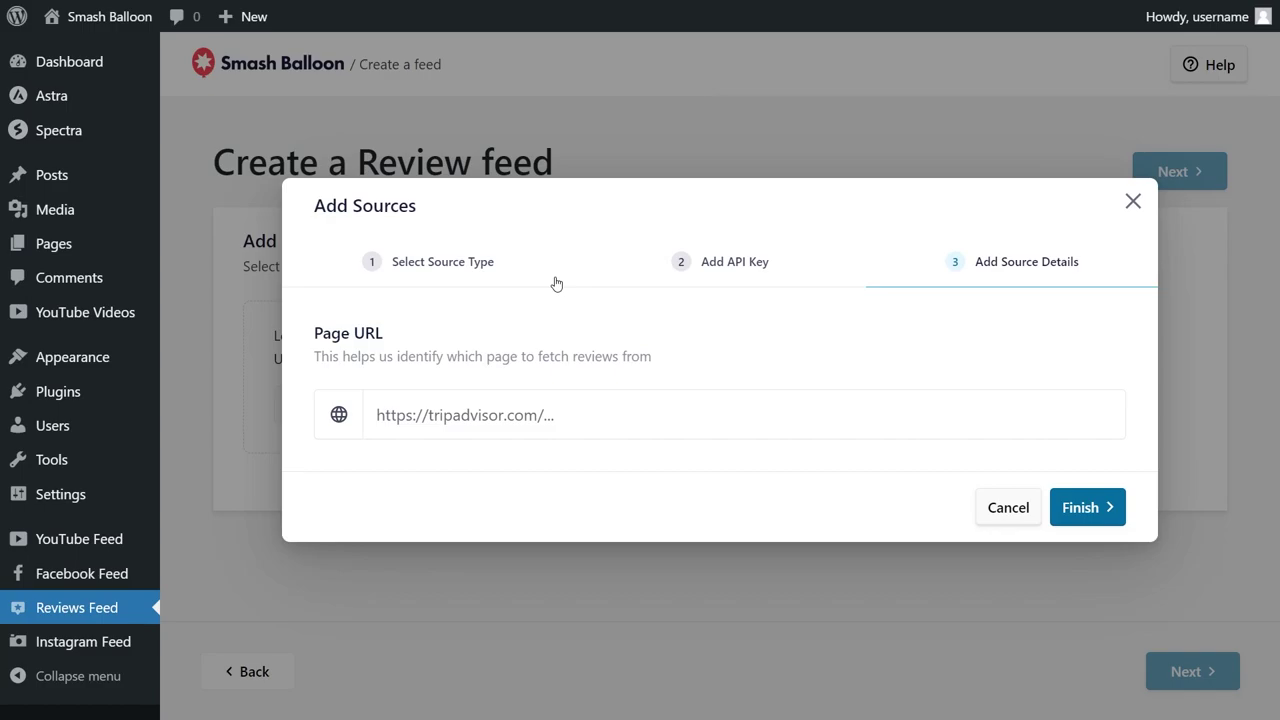
# - Add the Angelina Bakery NYC Tripadvisor page URL as a source and select it for the feed
pyautogui.click(570, 412)
pyautogui.hotkey('ctrl', 'v')
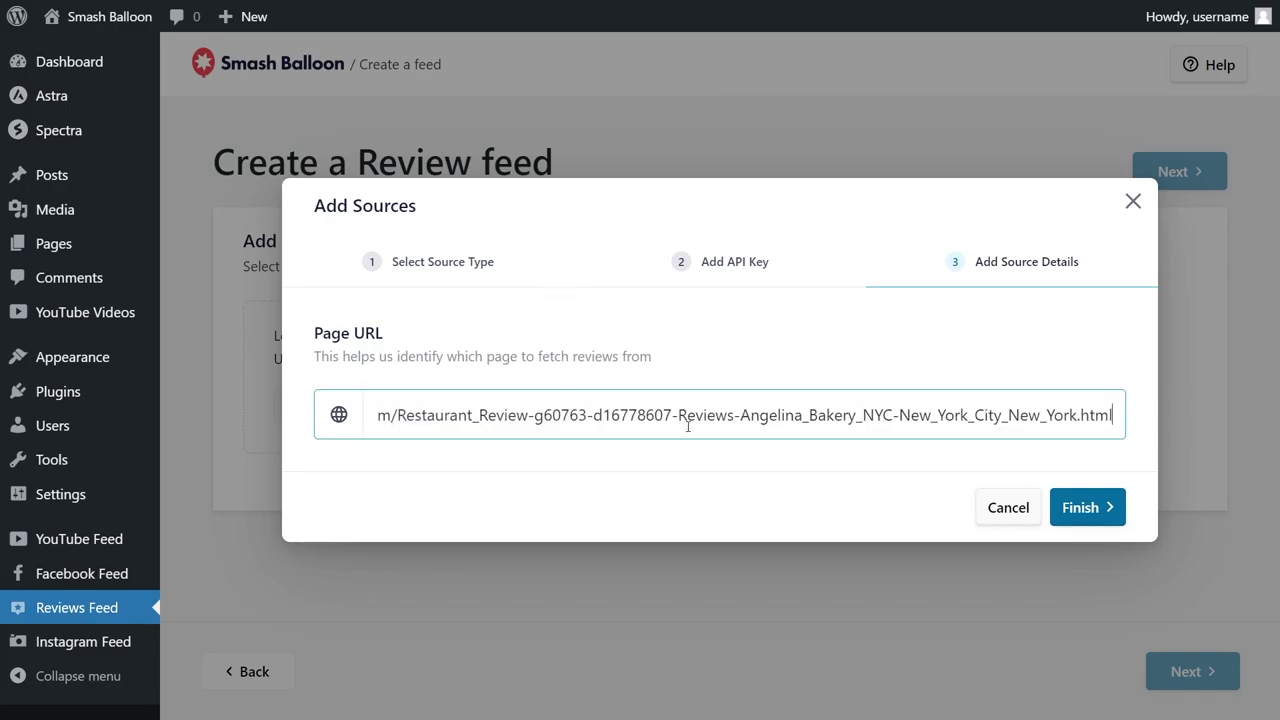
pyautogui.click(1082, 510)
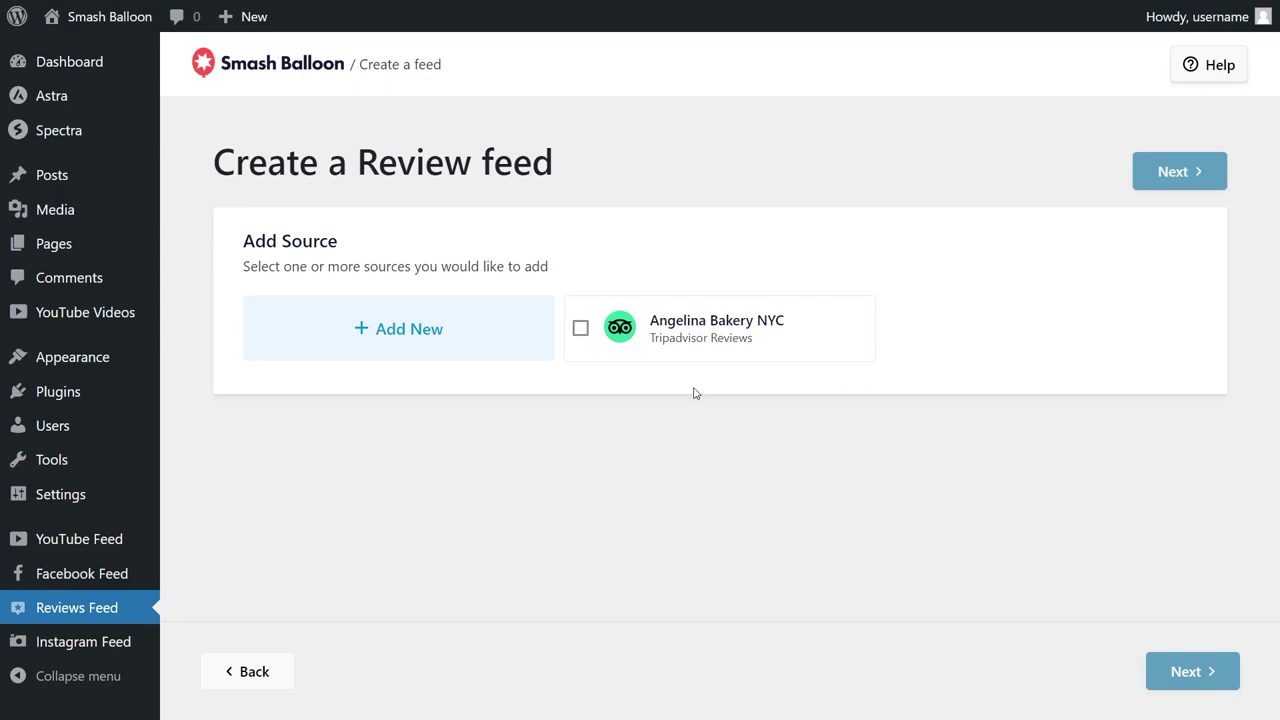
pyautogui.click(634, 338)
# - Pick the Simple Cards template for the Angelina Bakery NYC feed and open it in the editor
pyautogui.click(1168, 172)
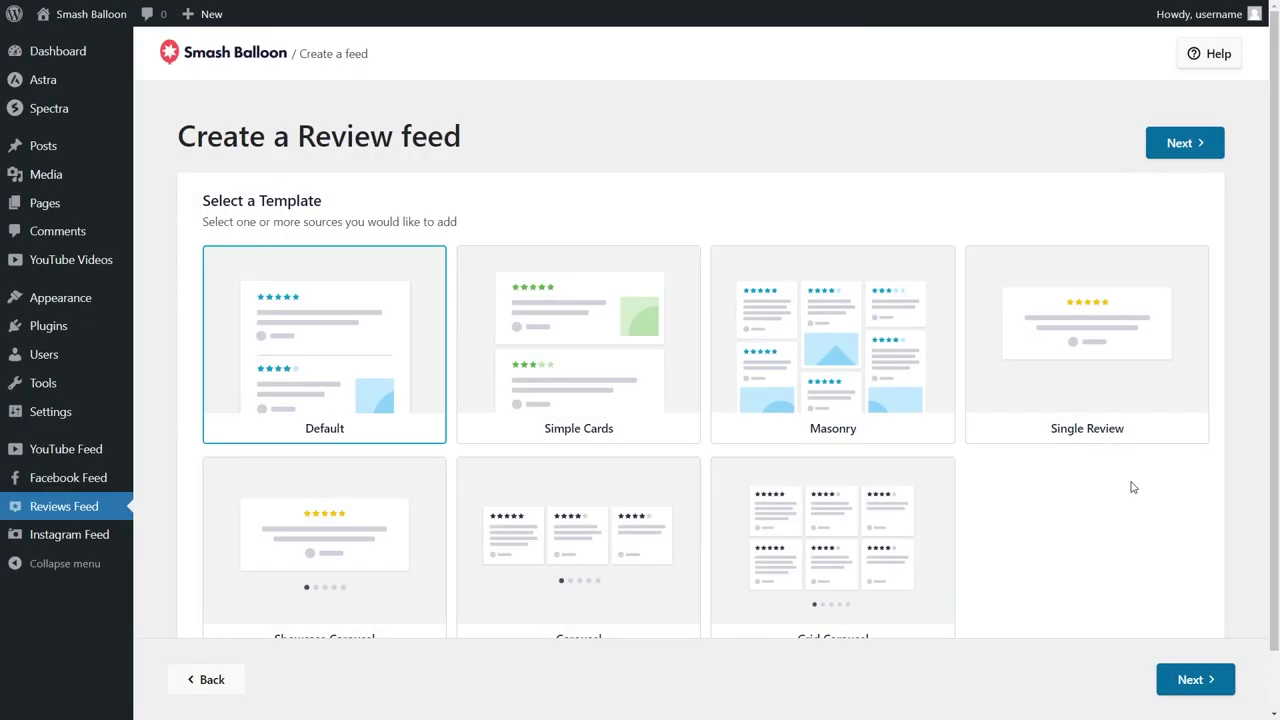
pyautogui.scroll(-1, 1133, 488)
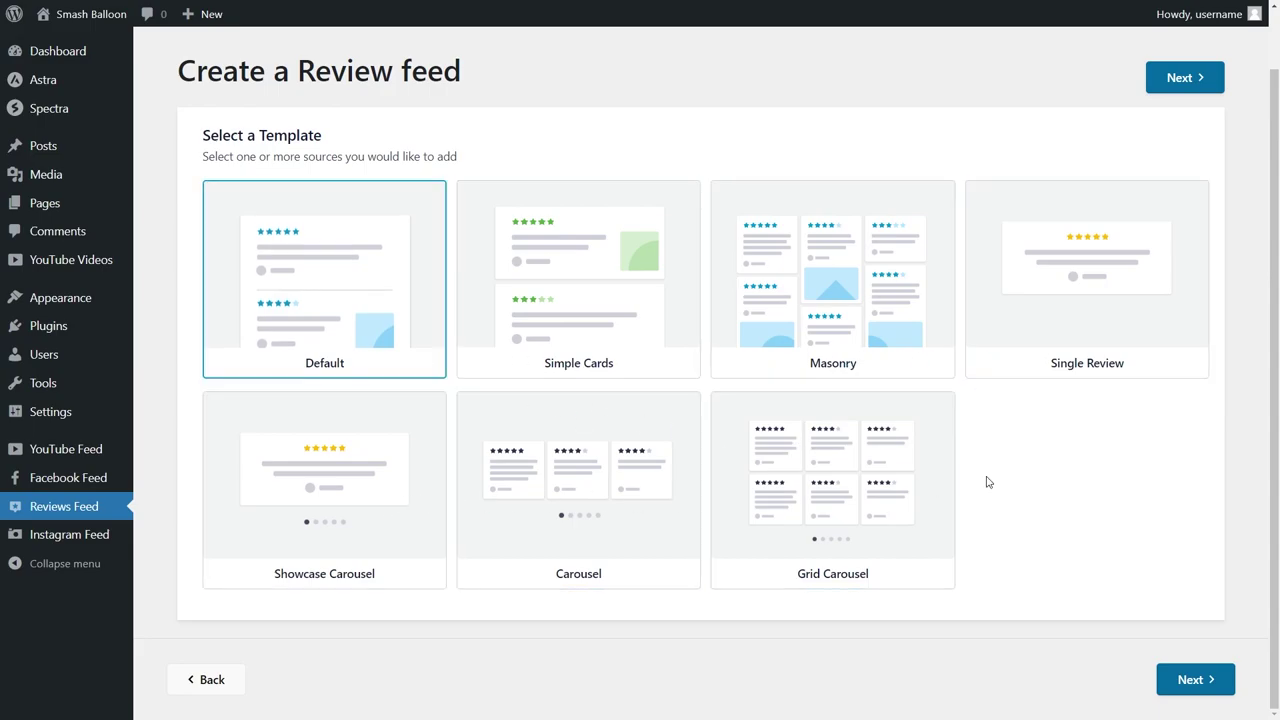
pyautogui.click(645, 356)
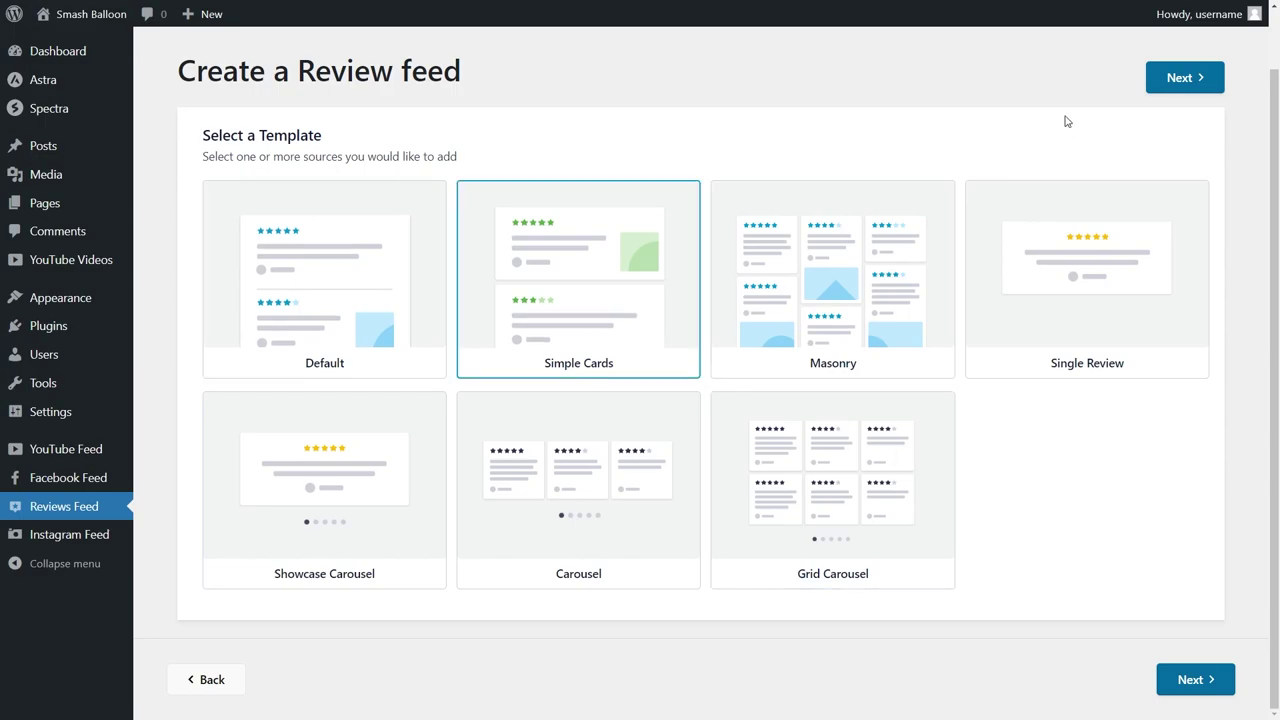
pyautogui.click(1178, 78)
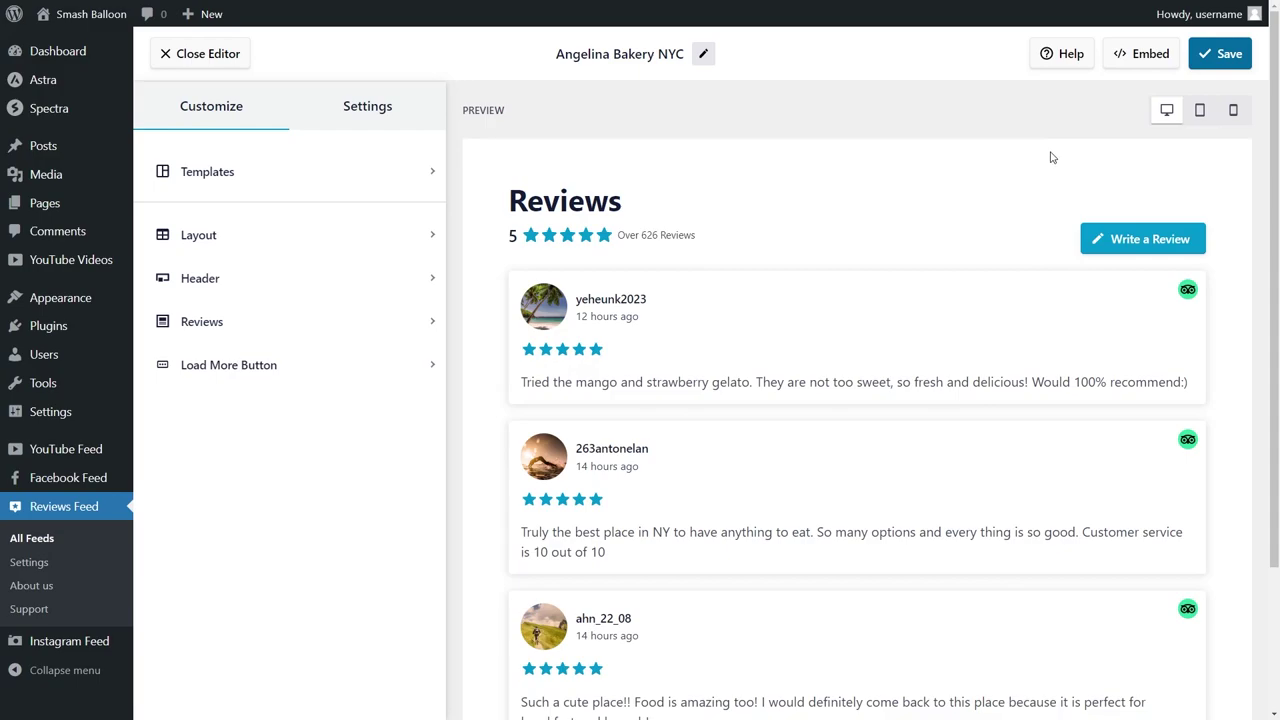
pyautogui.scroll(-2, 1231, 220)
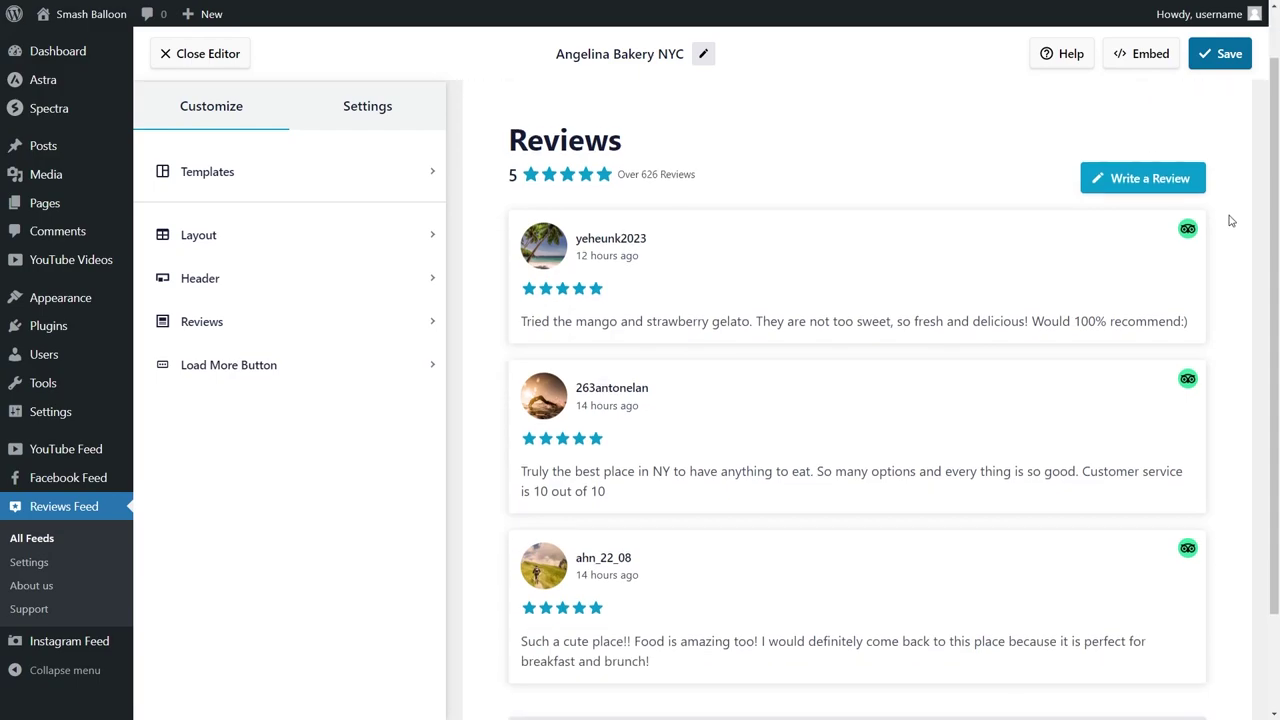
pyautogui.scroll(-2, 1231, 220)
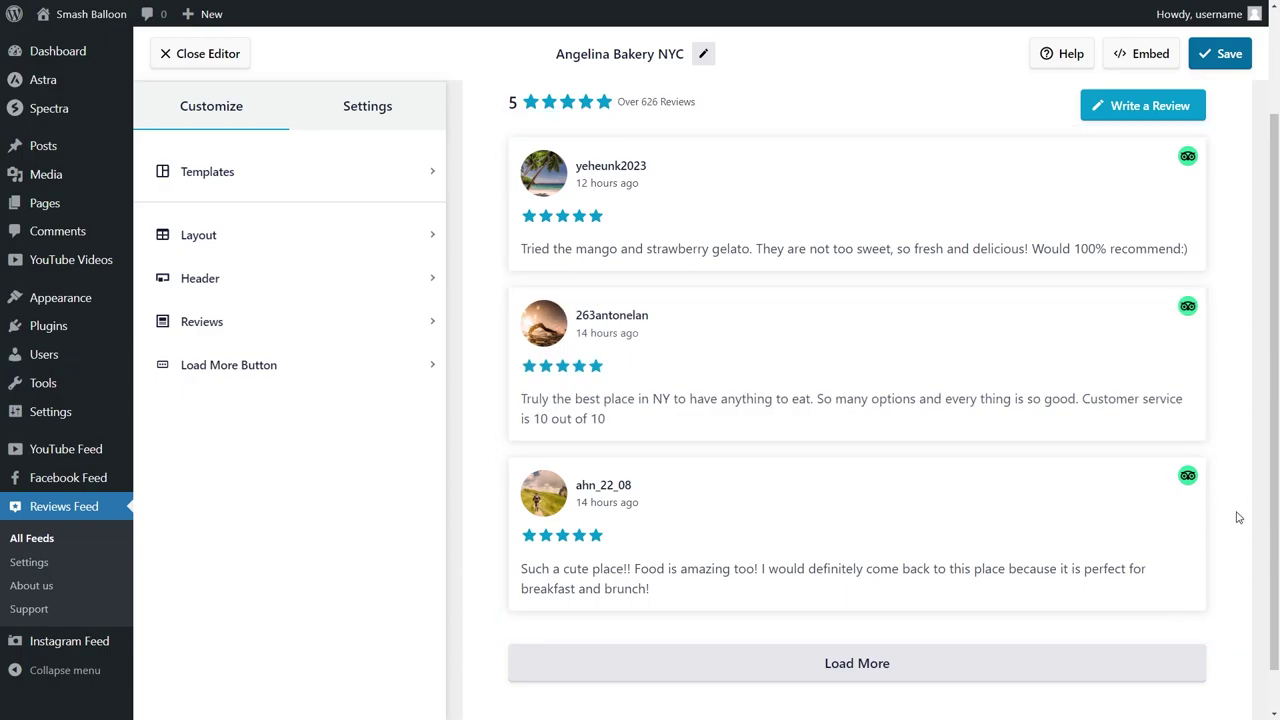
pyautogui.scroll(3, 1237, 517)
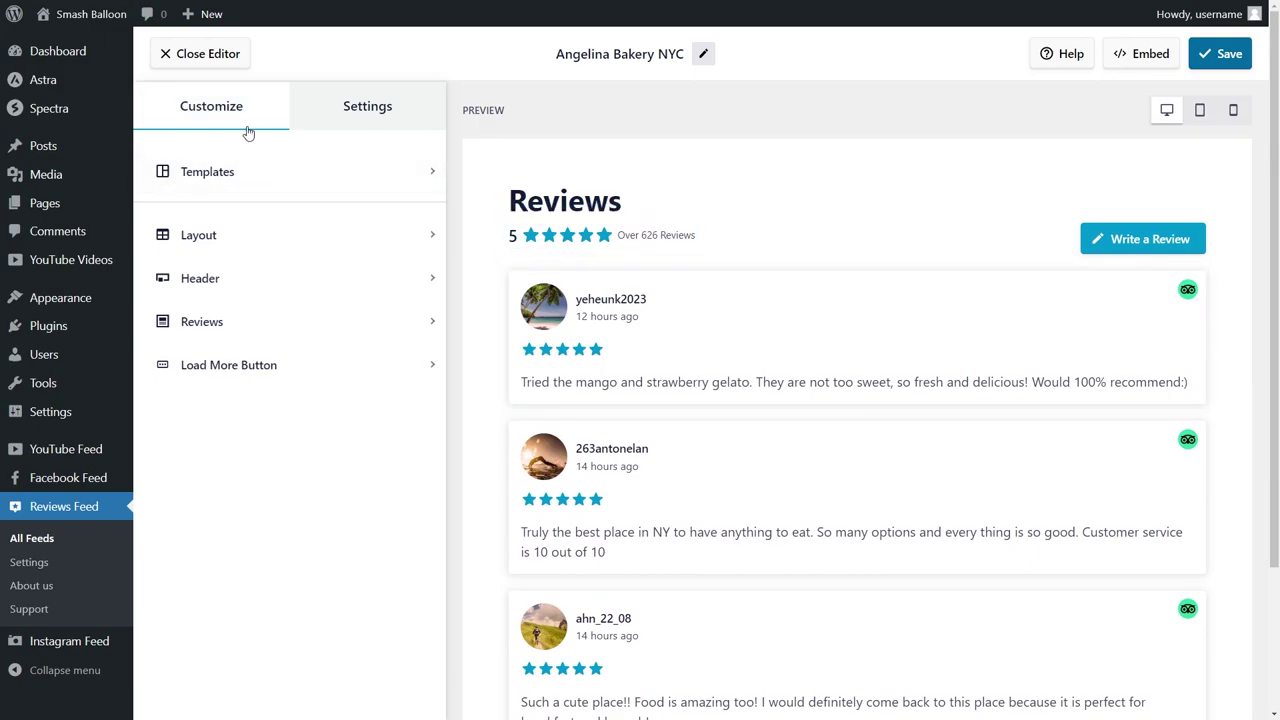
# - Preview the Masonry and Carousel layouts, then switch the feed back to List
pyautogui.click(248, 240)
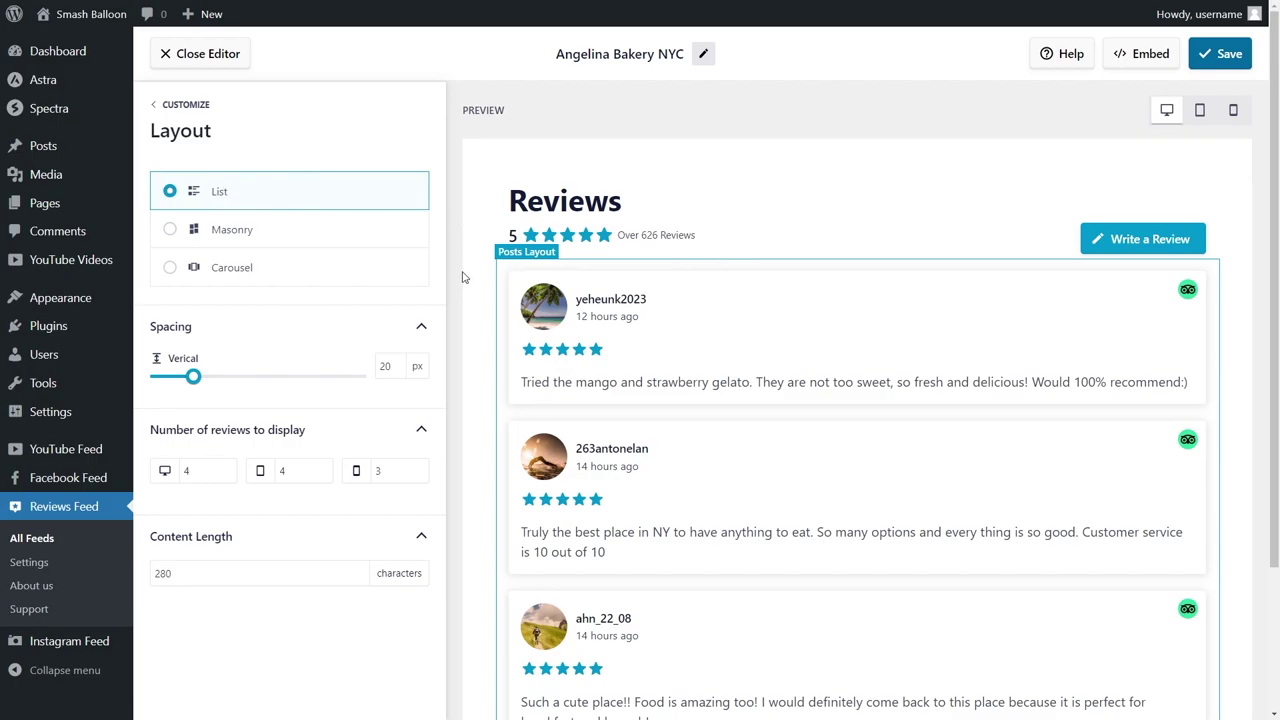
pyautogui.scroll(-3, 463, 280)
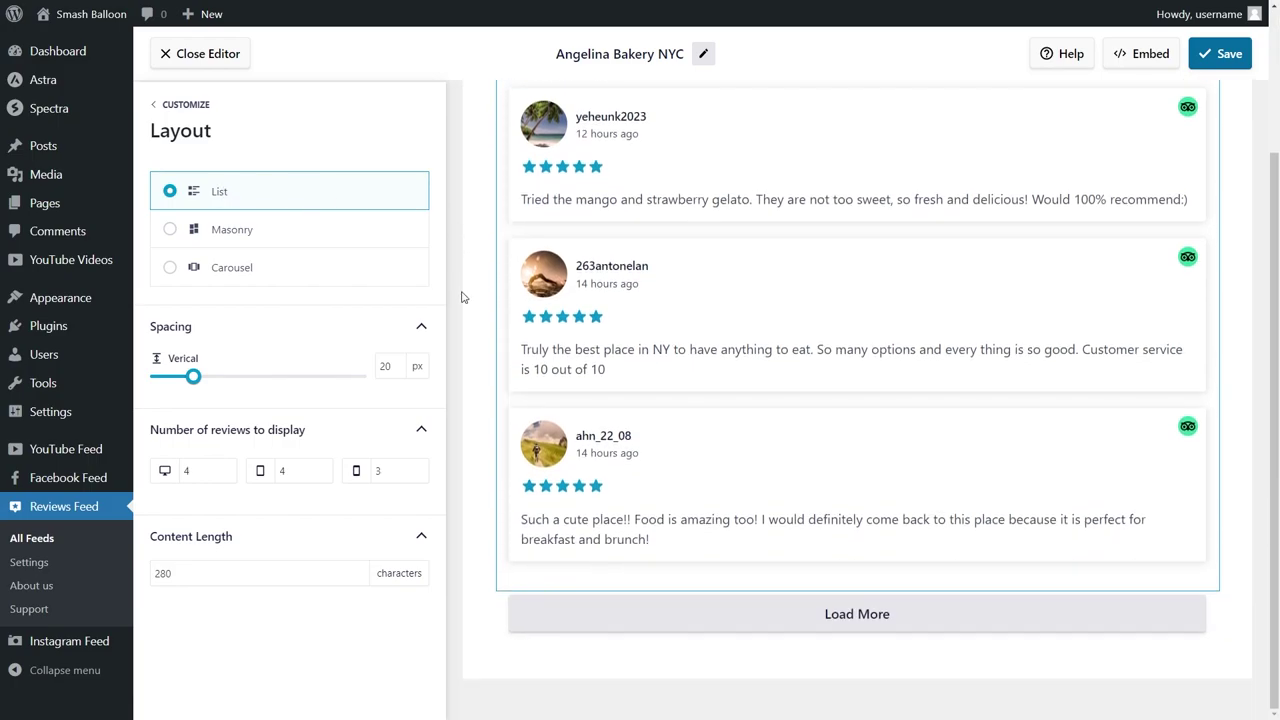
pyautogui.click(283, 238)
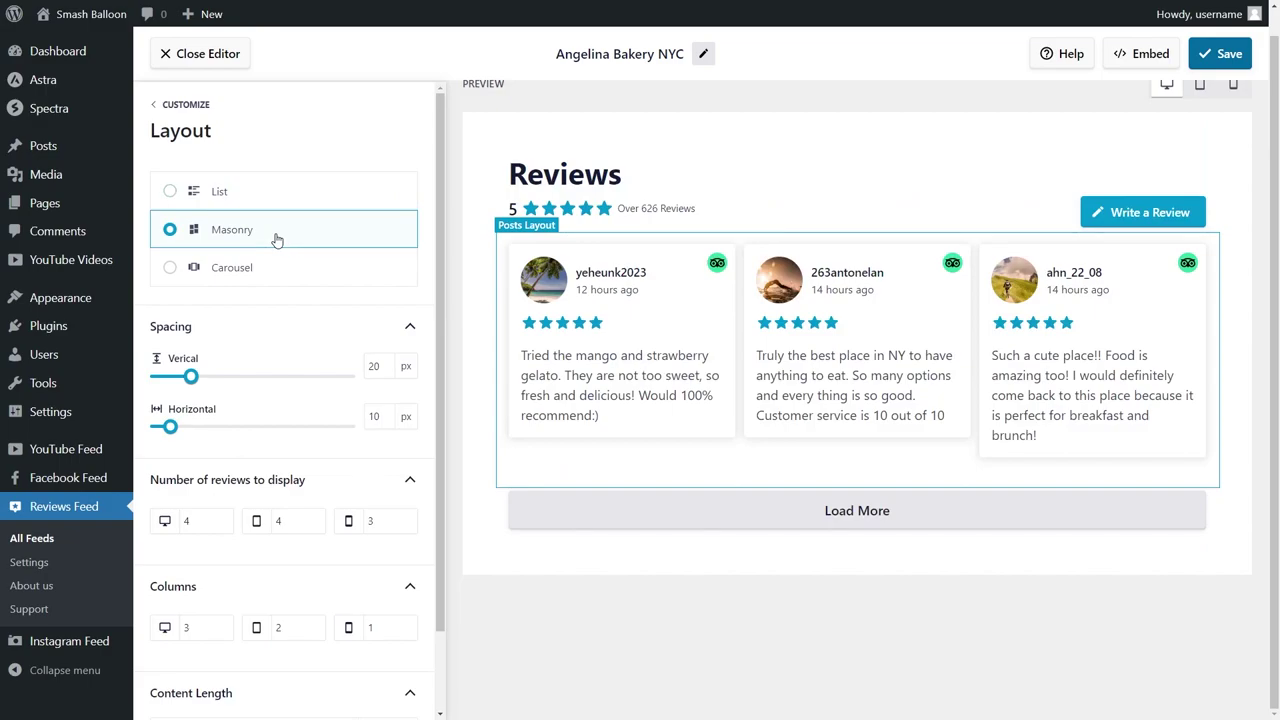
pyautogui.click(288, 267)
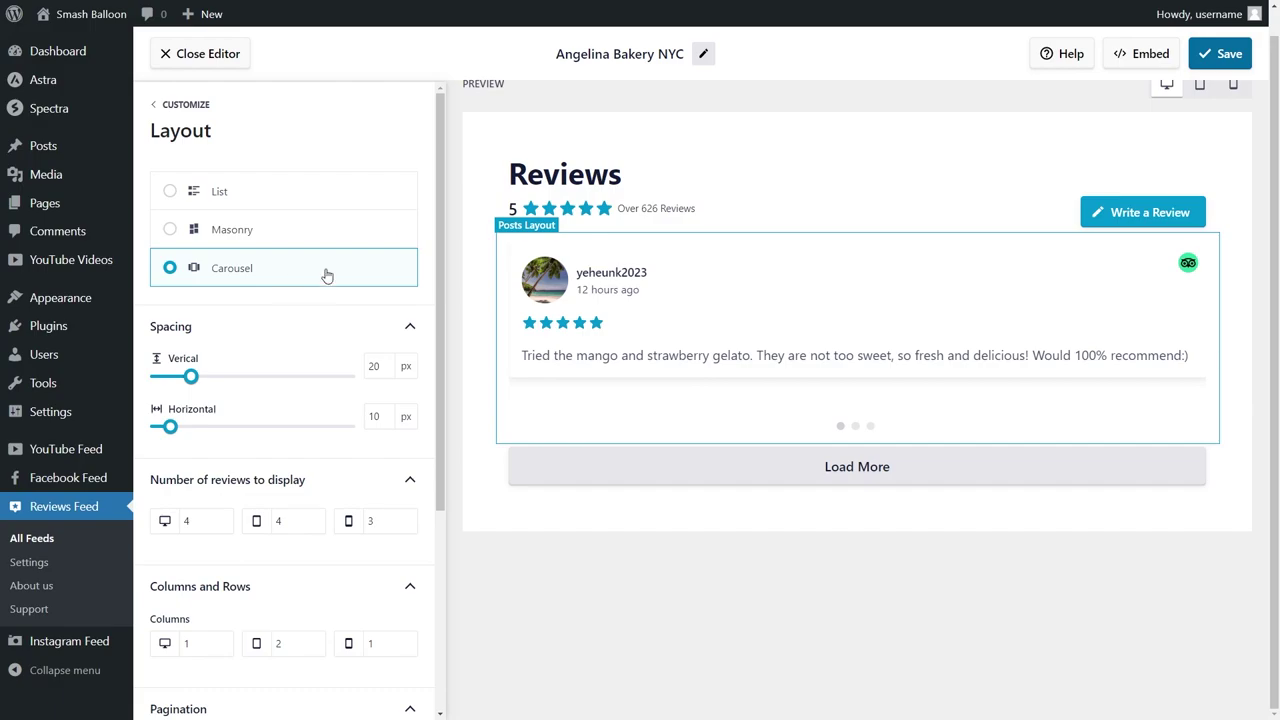
pyautogui.click(857, 427)
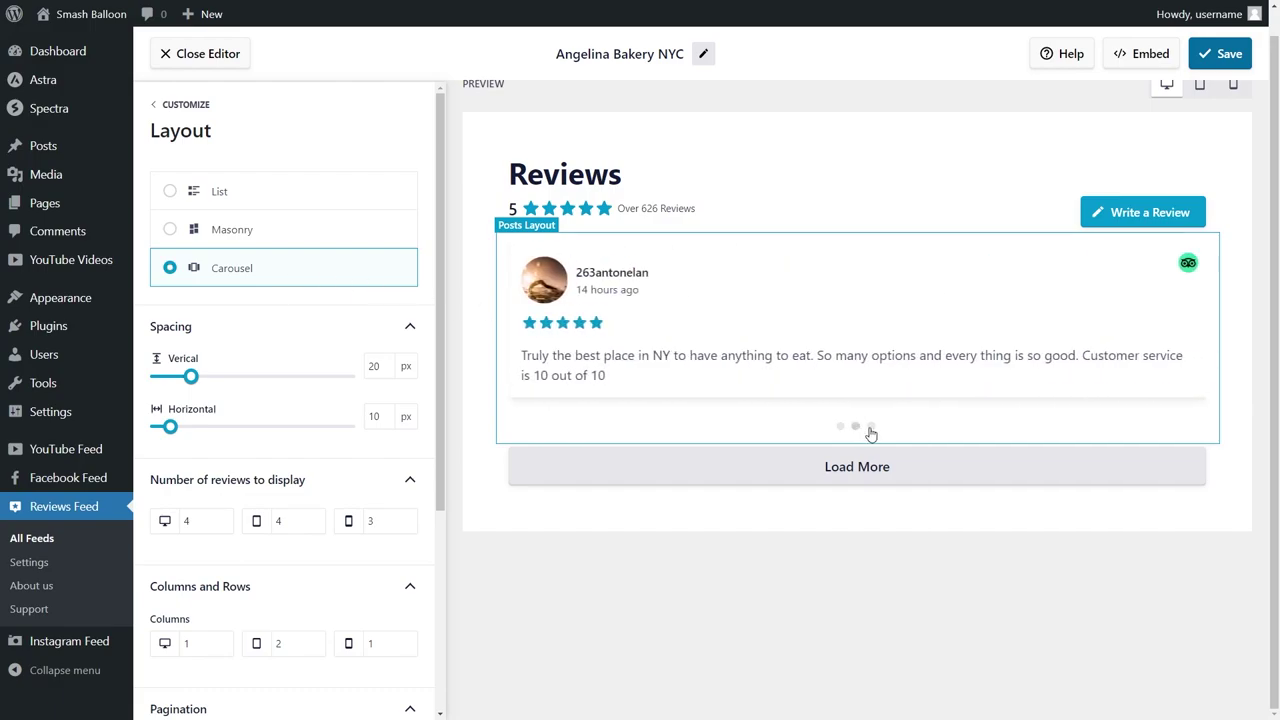
pyautogui.click(869, 427)
pyautogui.click(842, 427)
pyautogui.click(262, 199)
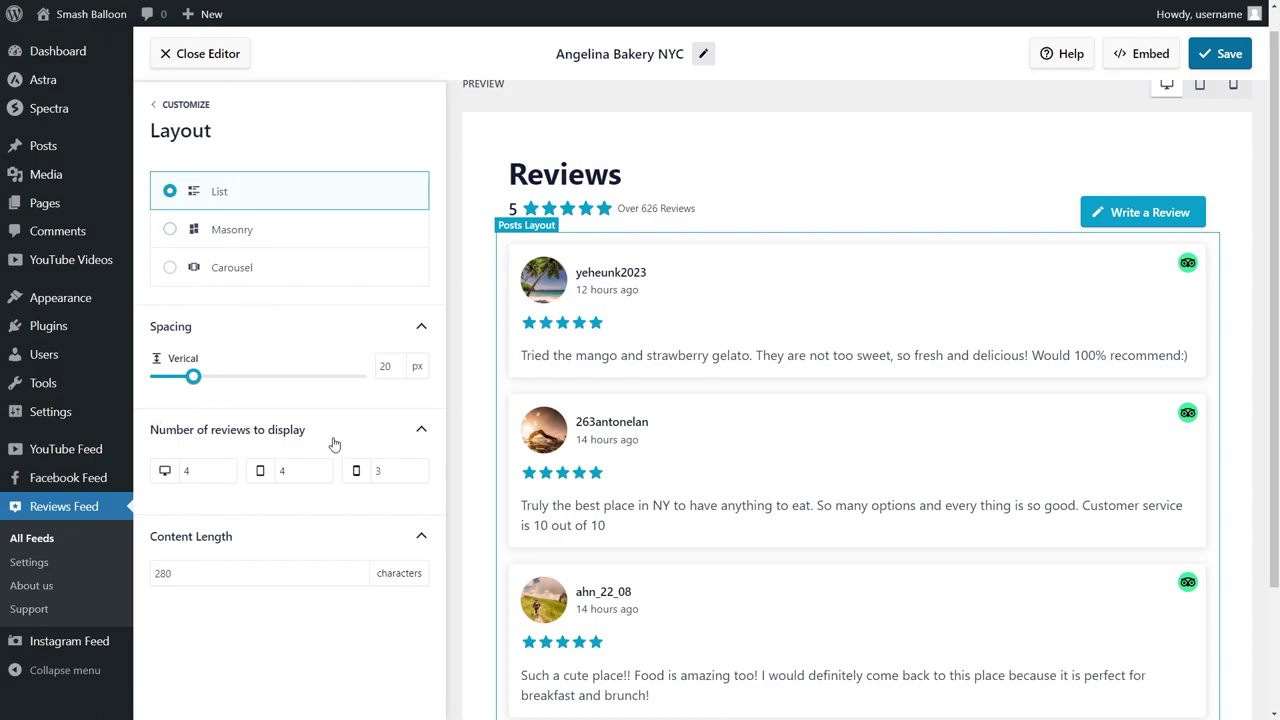
# - Set the desktop number of reviews to 3 and save the feed
pyautogui.moveTo(199, 469); pyautogui.dragTo(177, 470)
pyautogui.write('2')
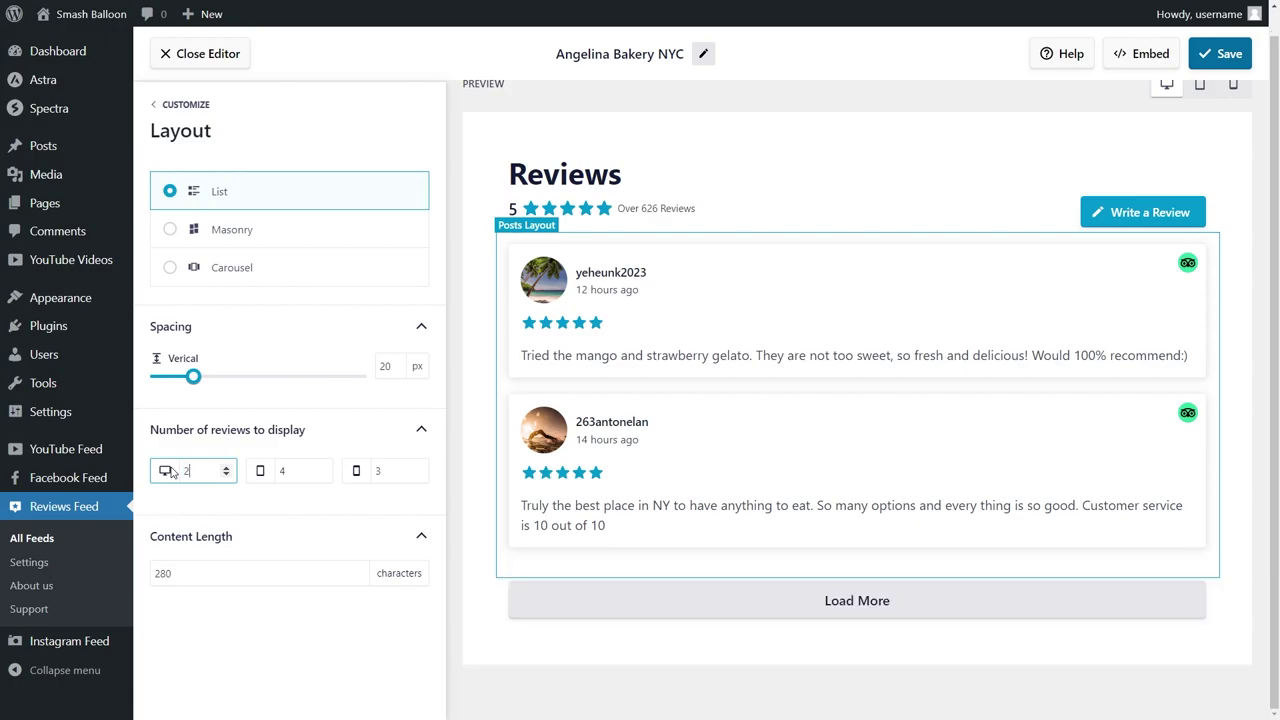
pyautogui.click(226, 467)
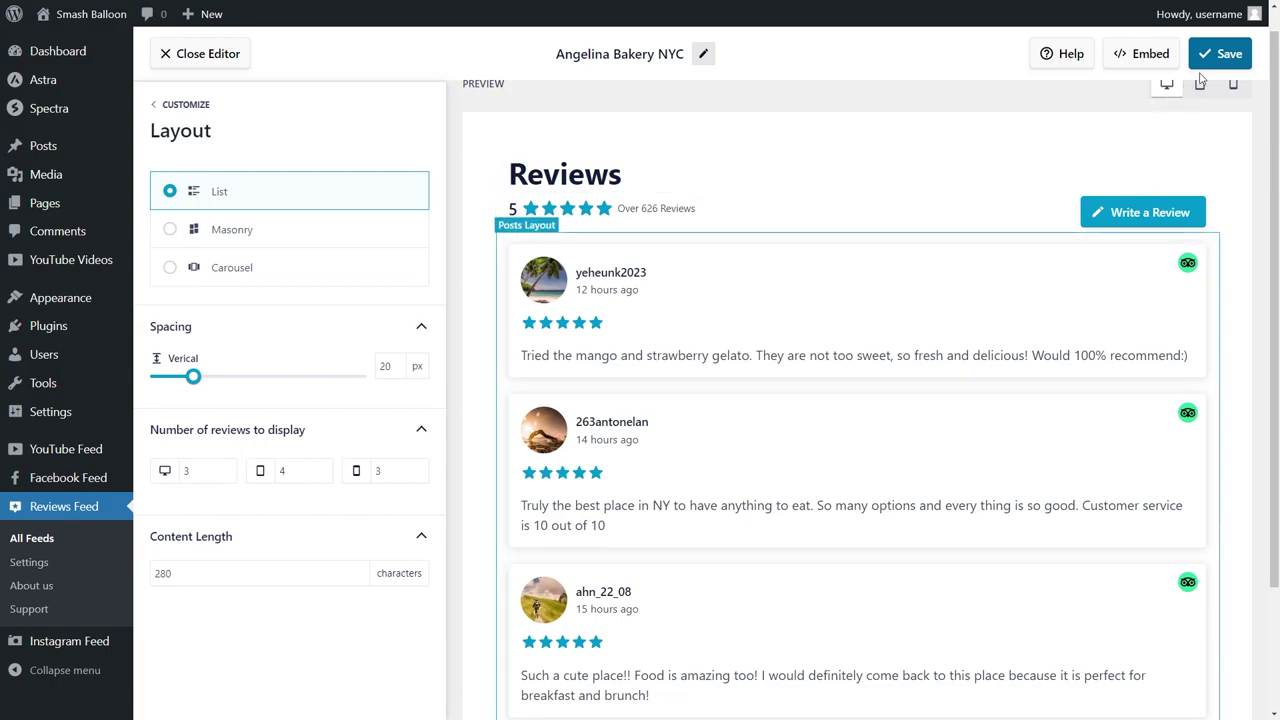
pyautogui.click(1222, 53)
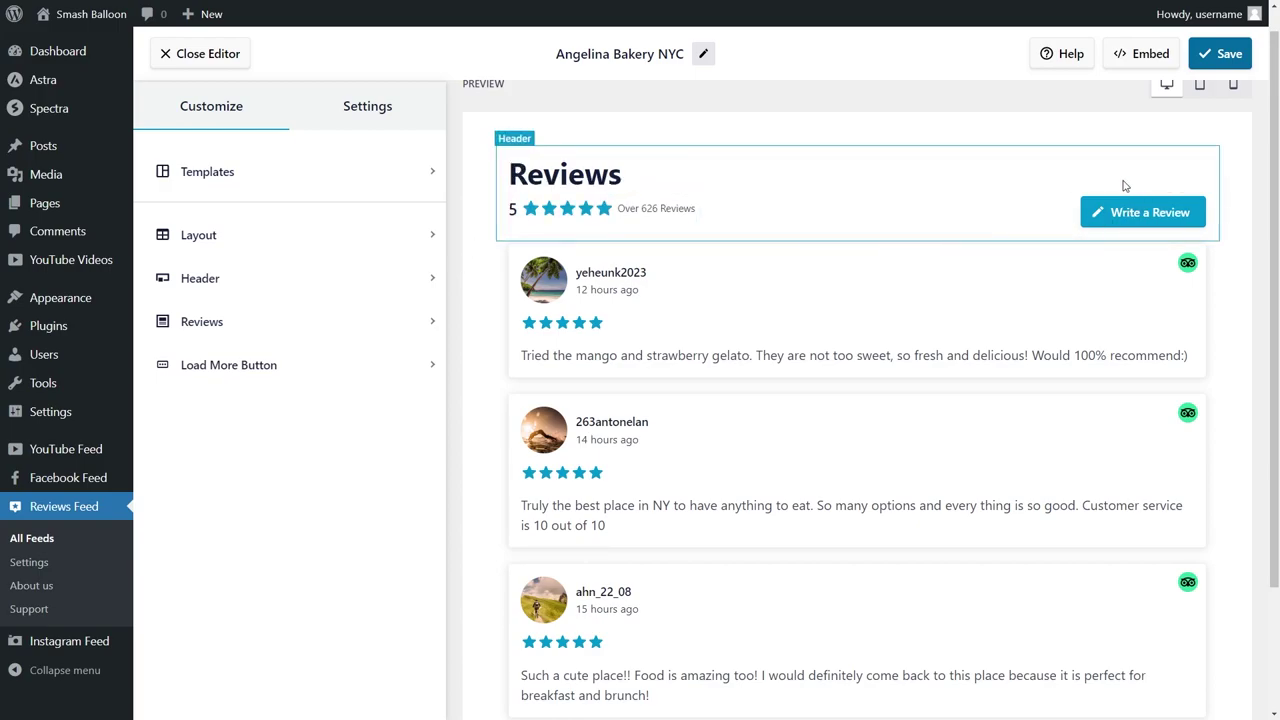
pyautogui.click(281, 280)
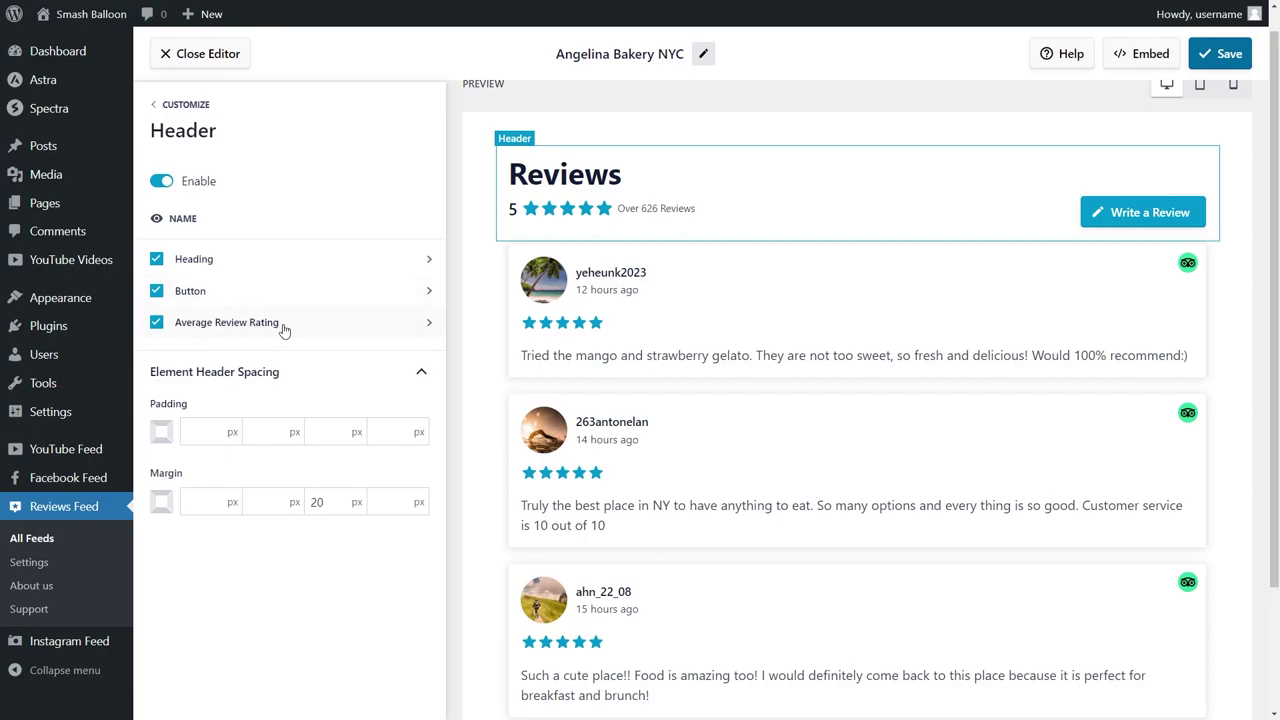
pyautogui.click(157, 293)
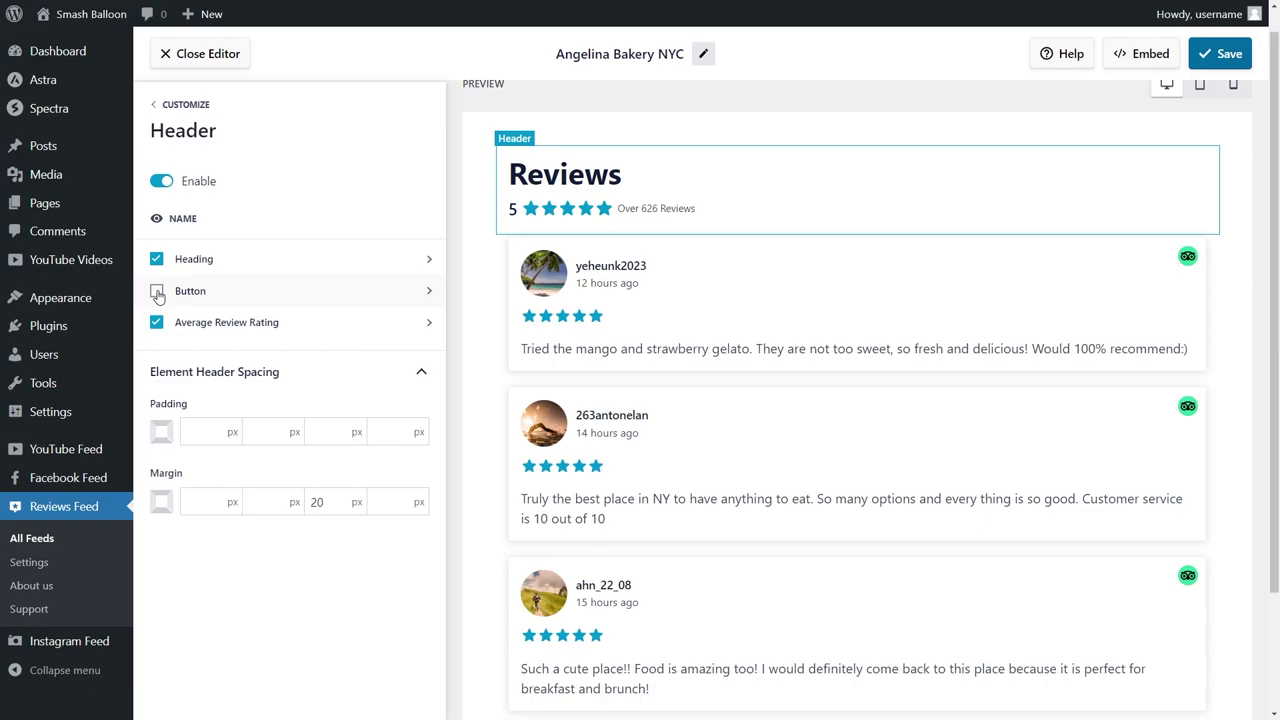
pyautogui.click(157, 292)
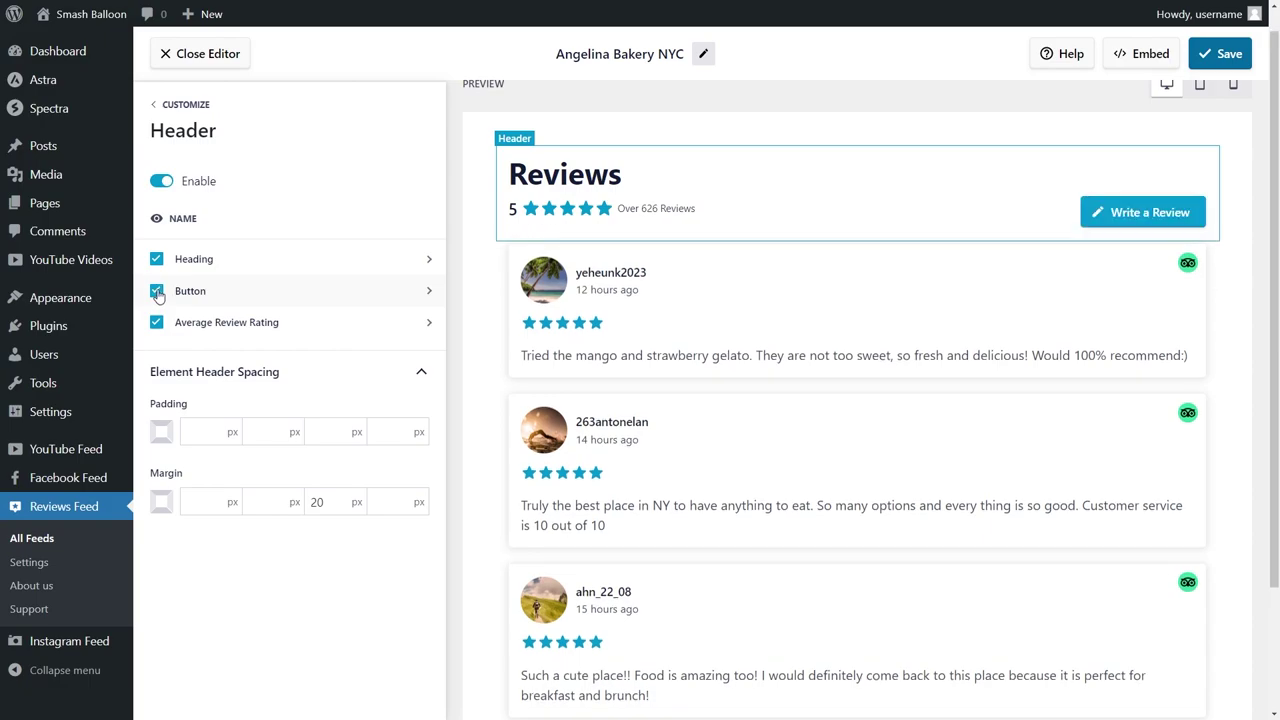
pyautogui.click(163, 183)
pyautogui.click(164, 184)
pyautogui.click(1213, 59)
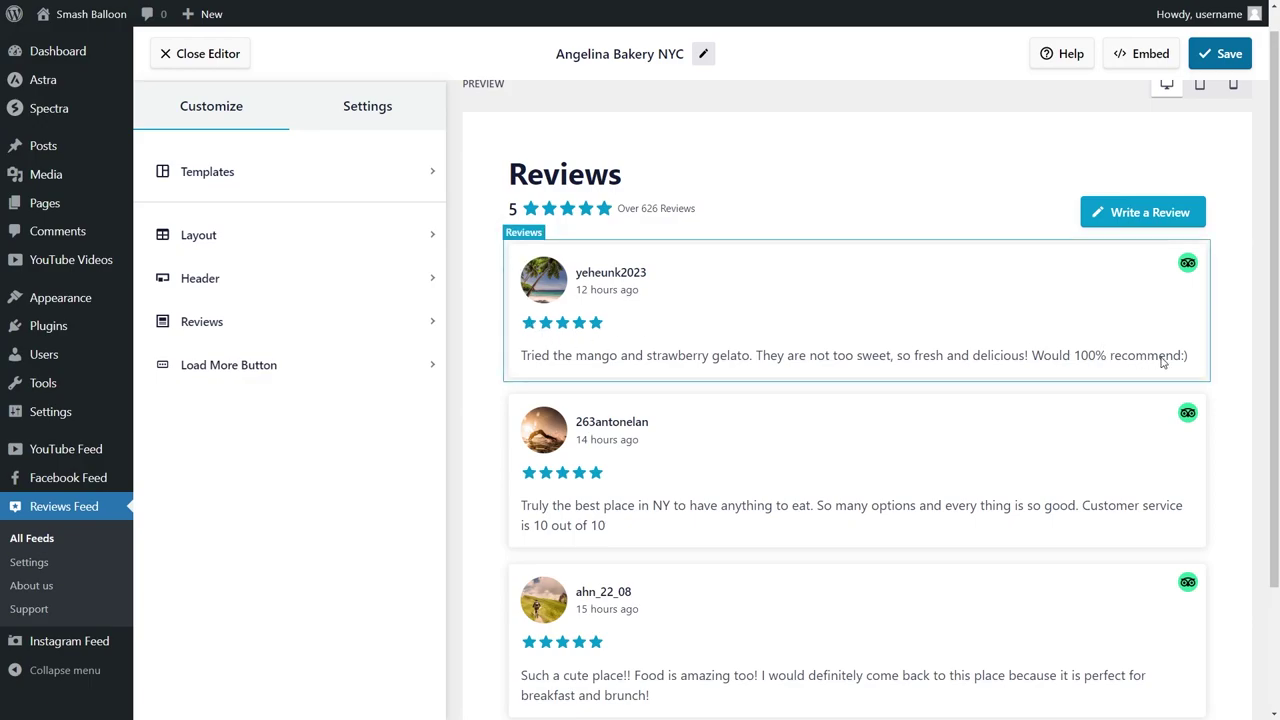
pyautogui.click(292, 322)
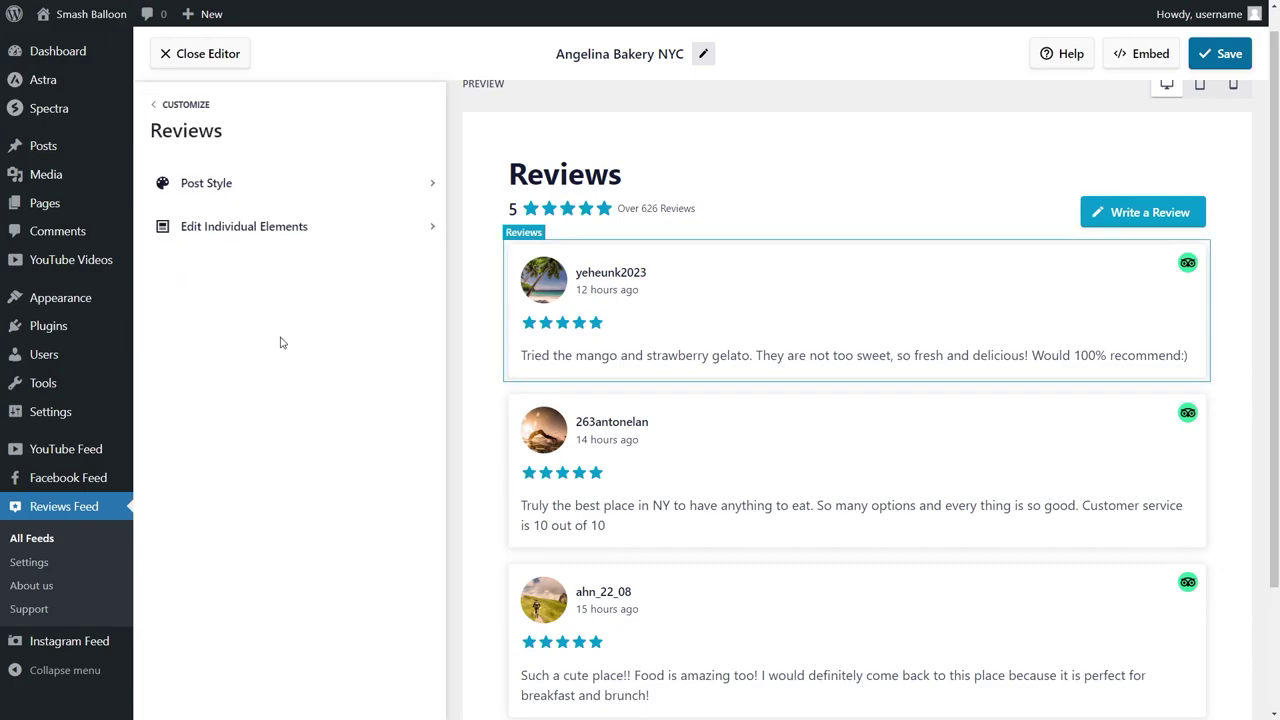
pyautogui.click(283, 240)
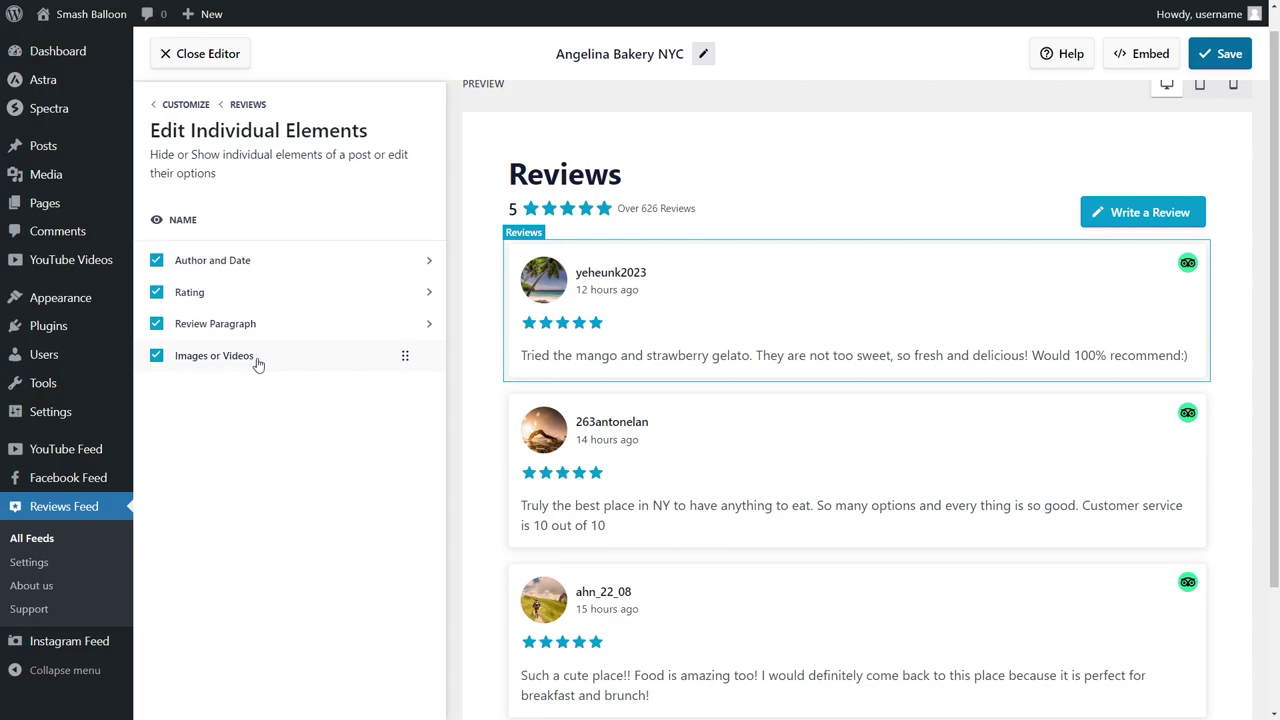
pyautogui.click(156, 292)
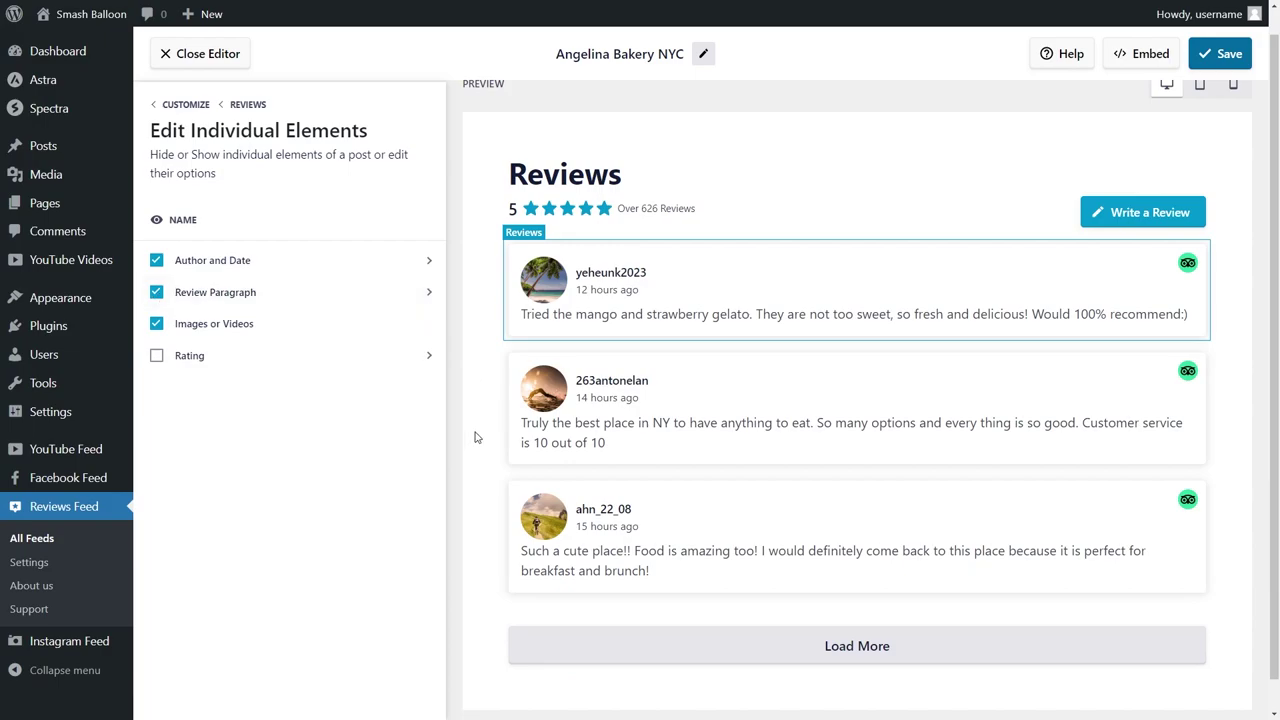
pyautogui.click(157, 358)
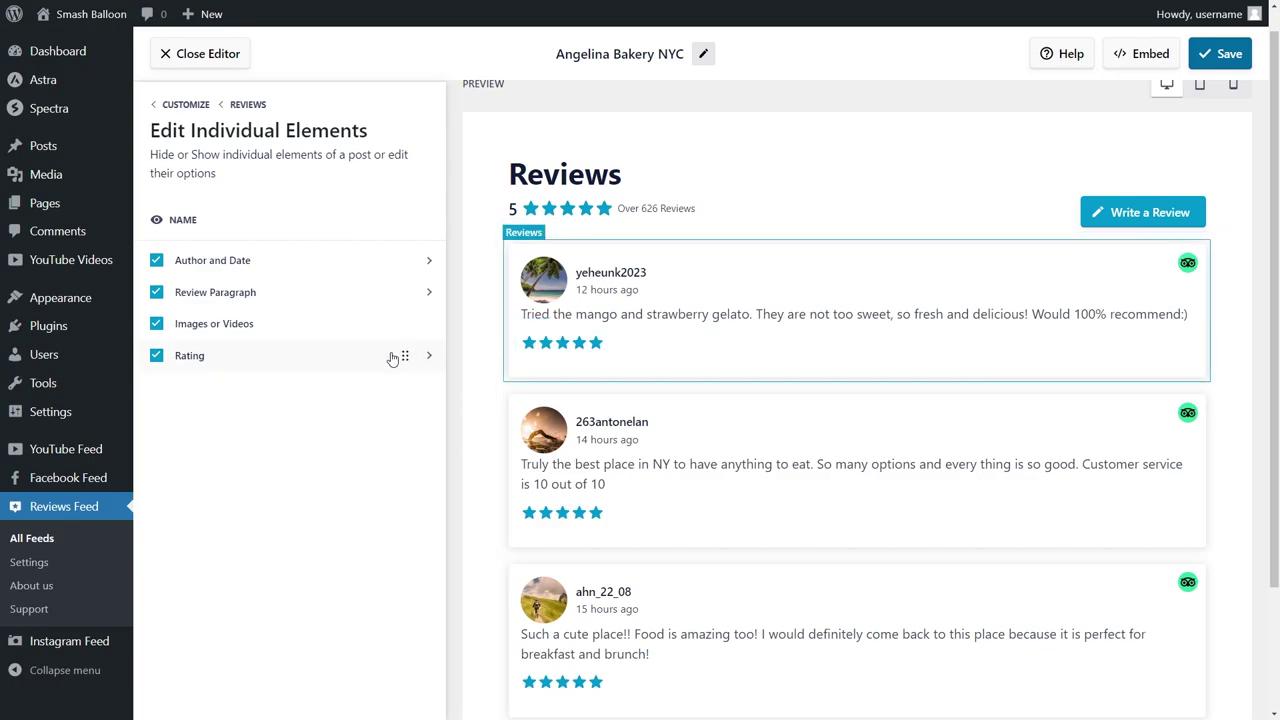
pyautogui.moveTo(405, 358); pyautogui.dragTo(406, 290)
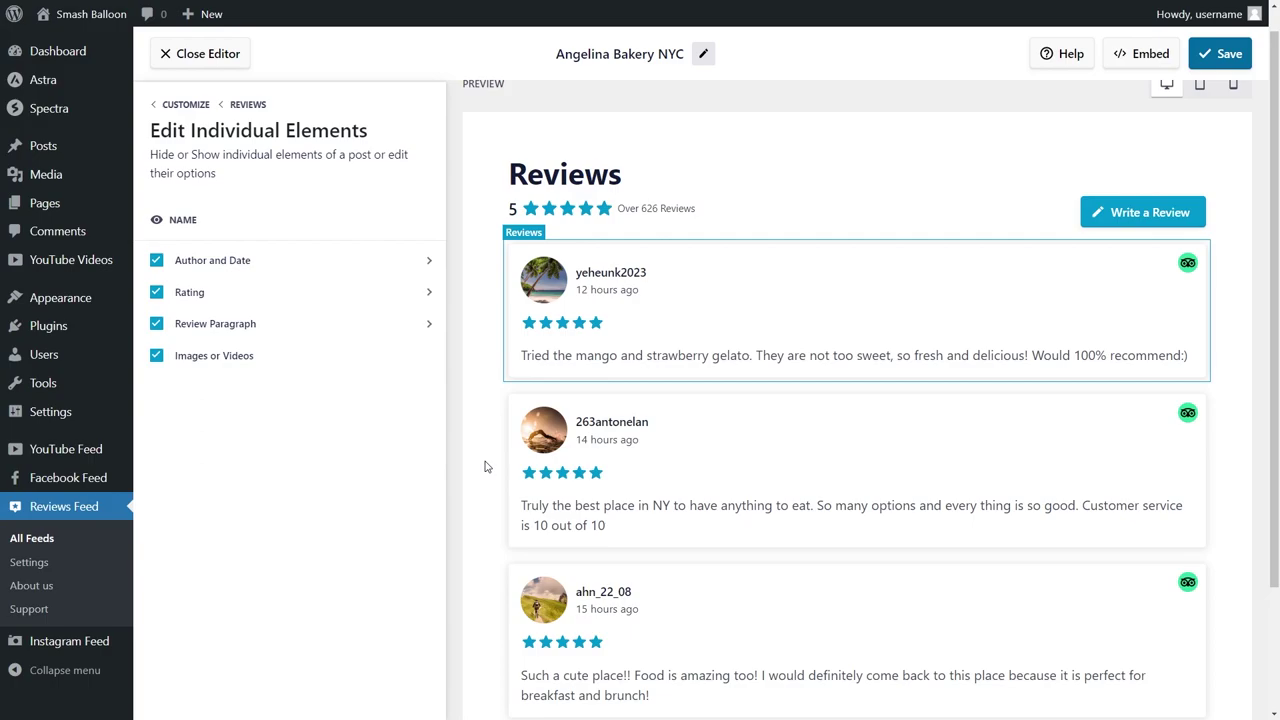
pyautogui.click(1222, 53)
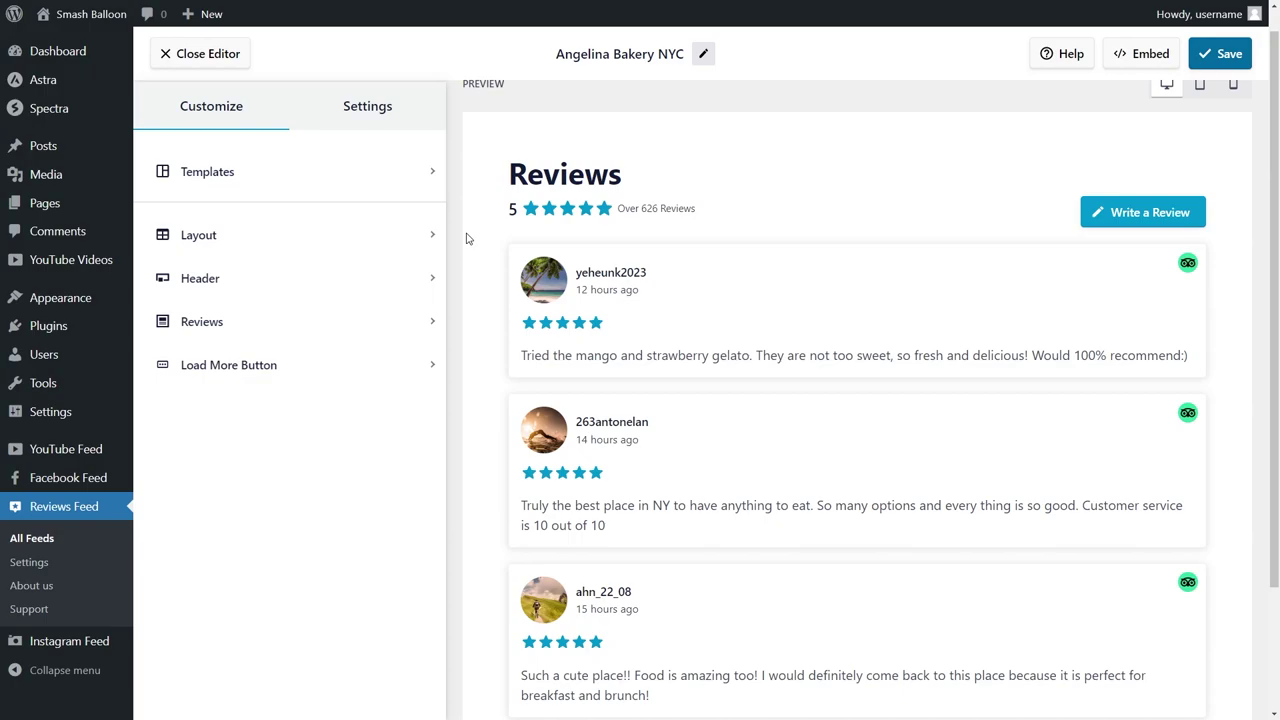
# - After checking the filter options, enable review moderation in list mode and save and exit
pyautogui.click(374, 120)
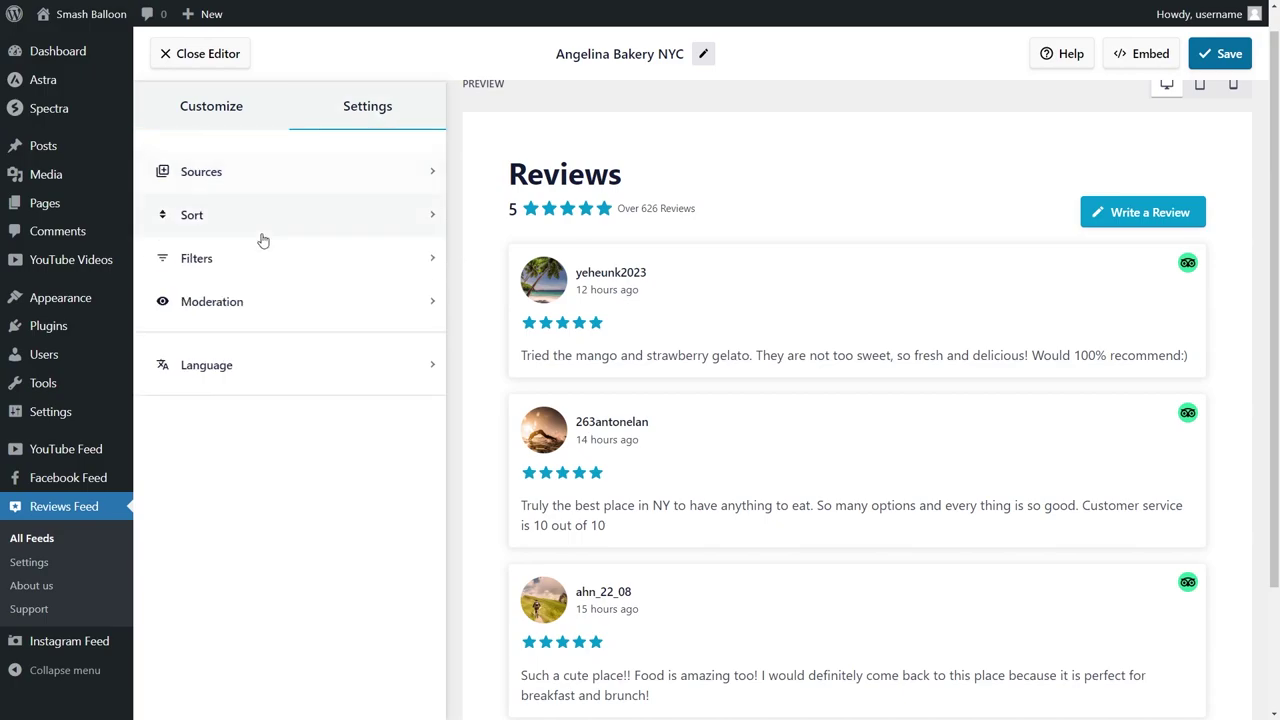
pyautogui.click(220, 259)
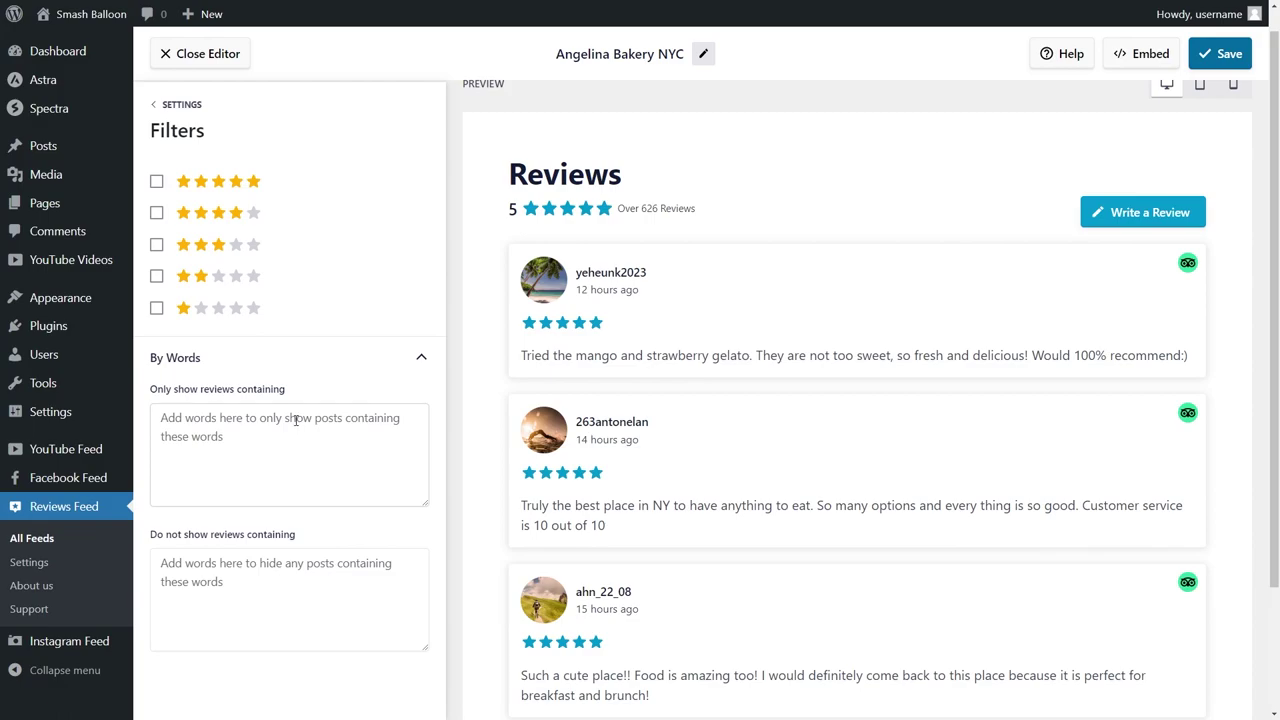
pyautogui.click(189, 113)
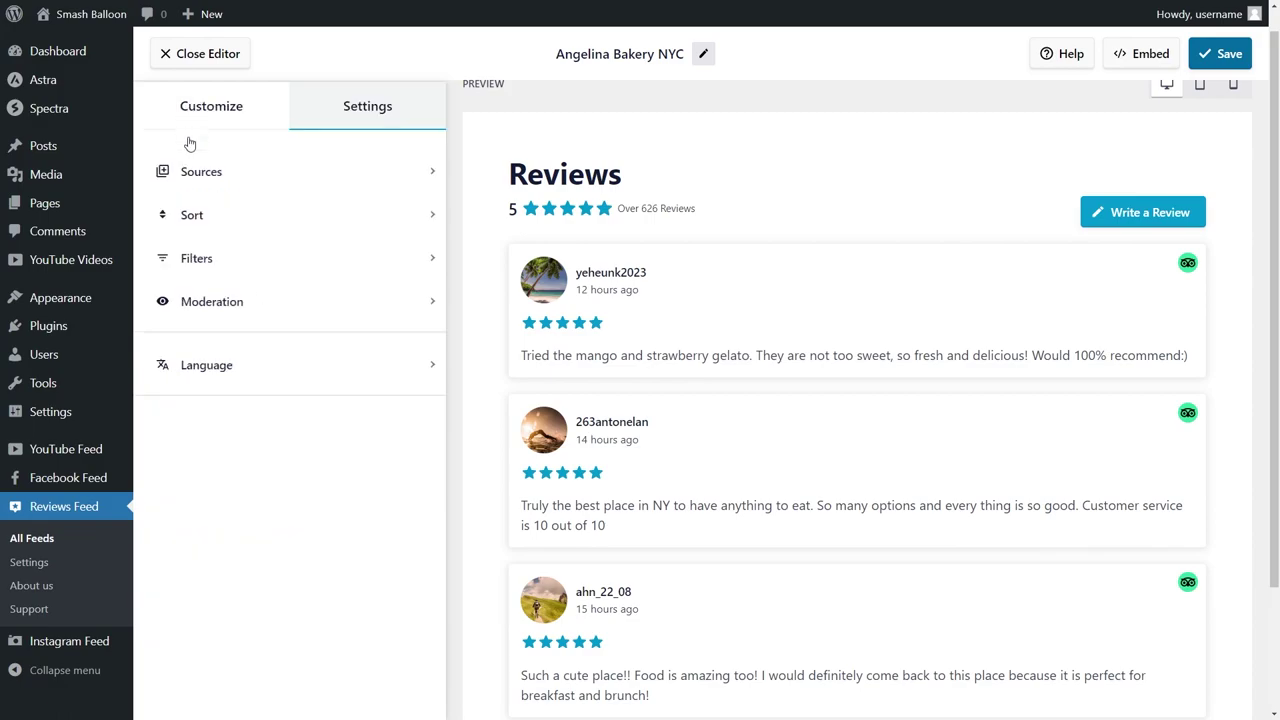
pyautogui.click(253, 318)
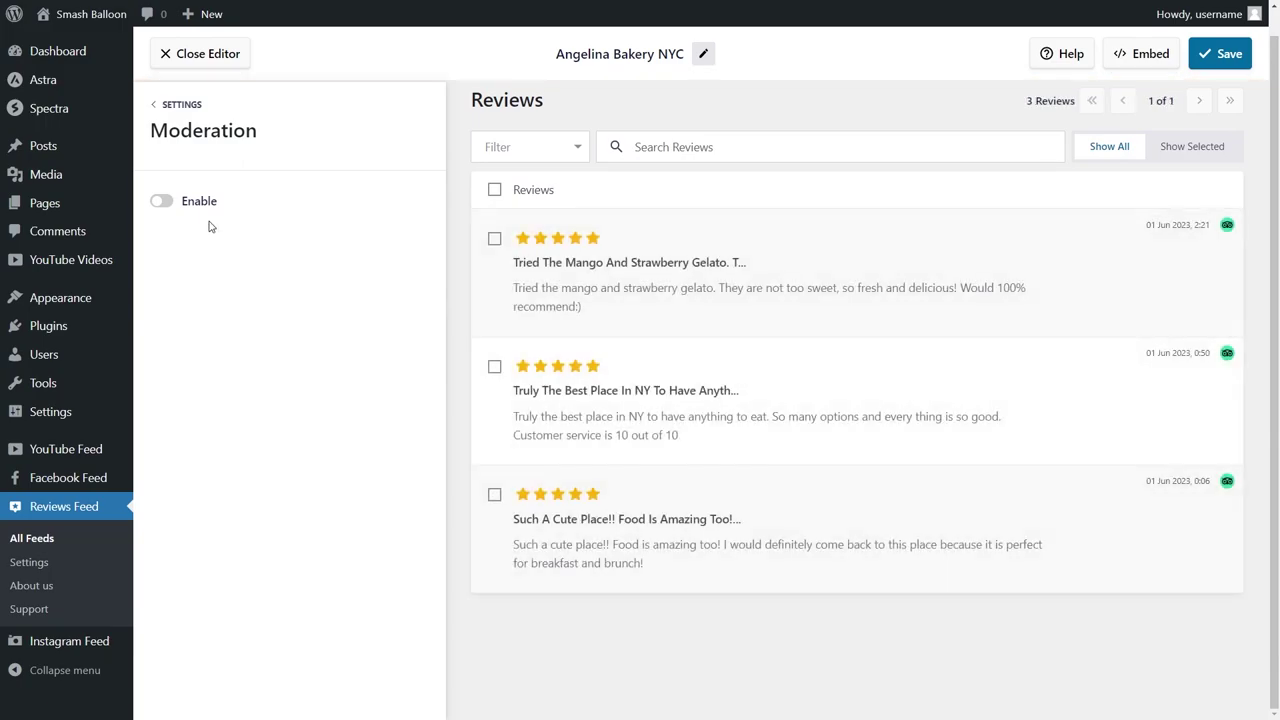
pyautogui.click(166, 205)
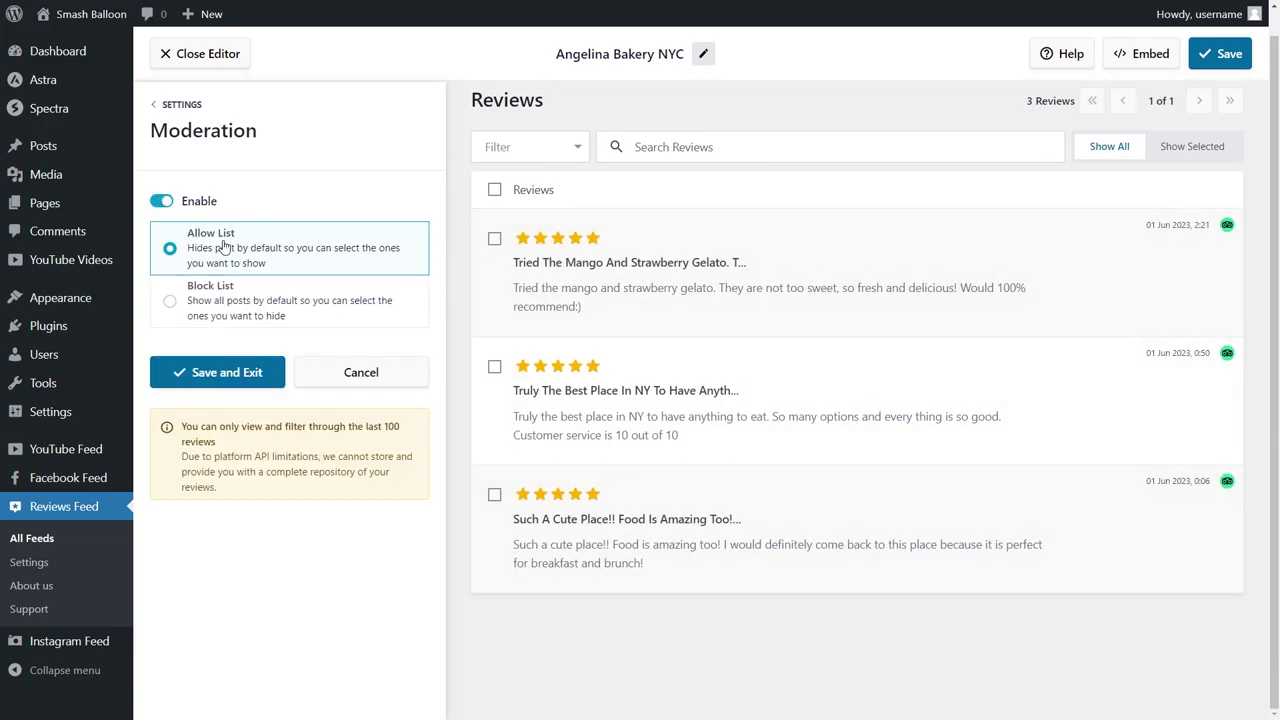
pyautogui.click(250, 309)
pyautogui.click(1198, 64)
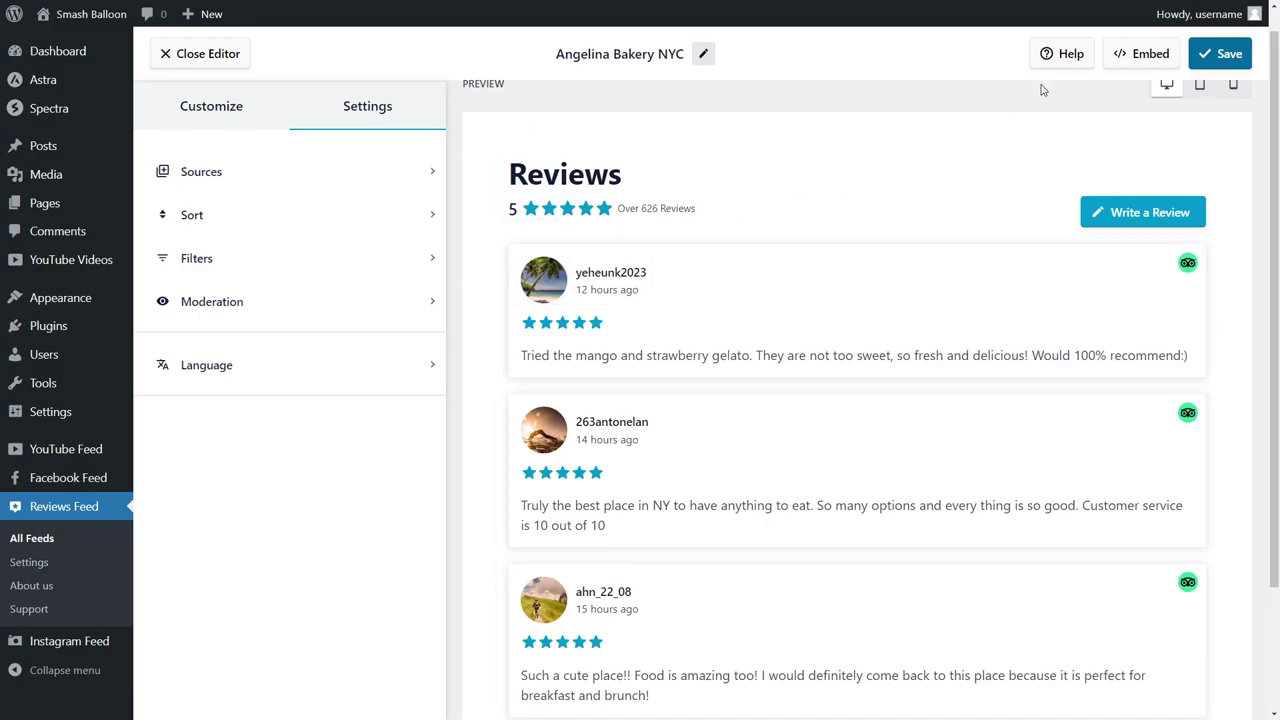
# - Embed the feed on the Reviews page using Add to a Page
pyautogui.click(1129, 56)
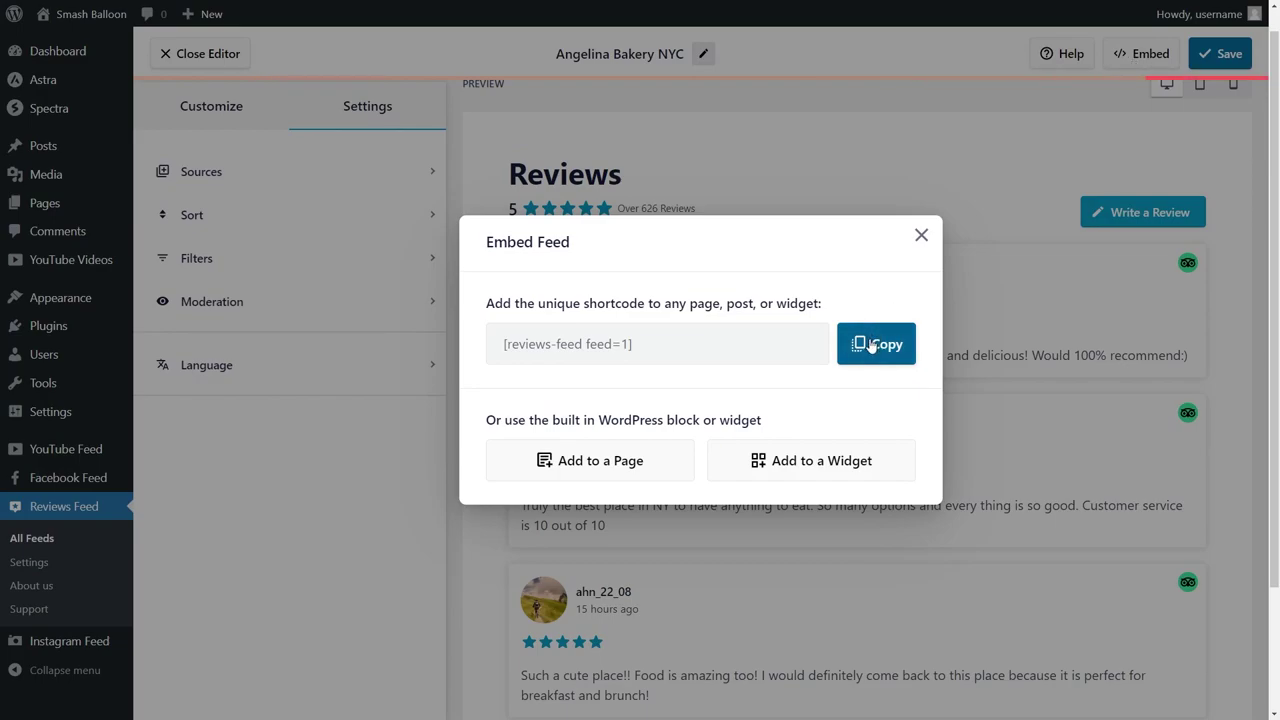
pyautogui.click(620, 458)
pyautogui.click(603, 437)
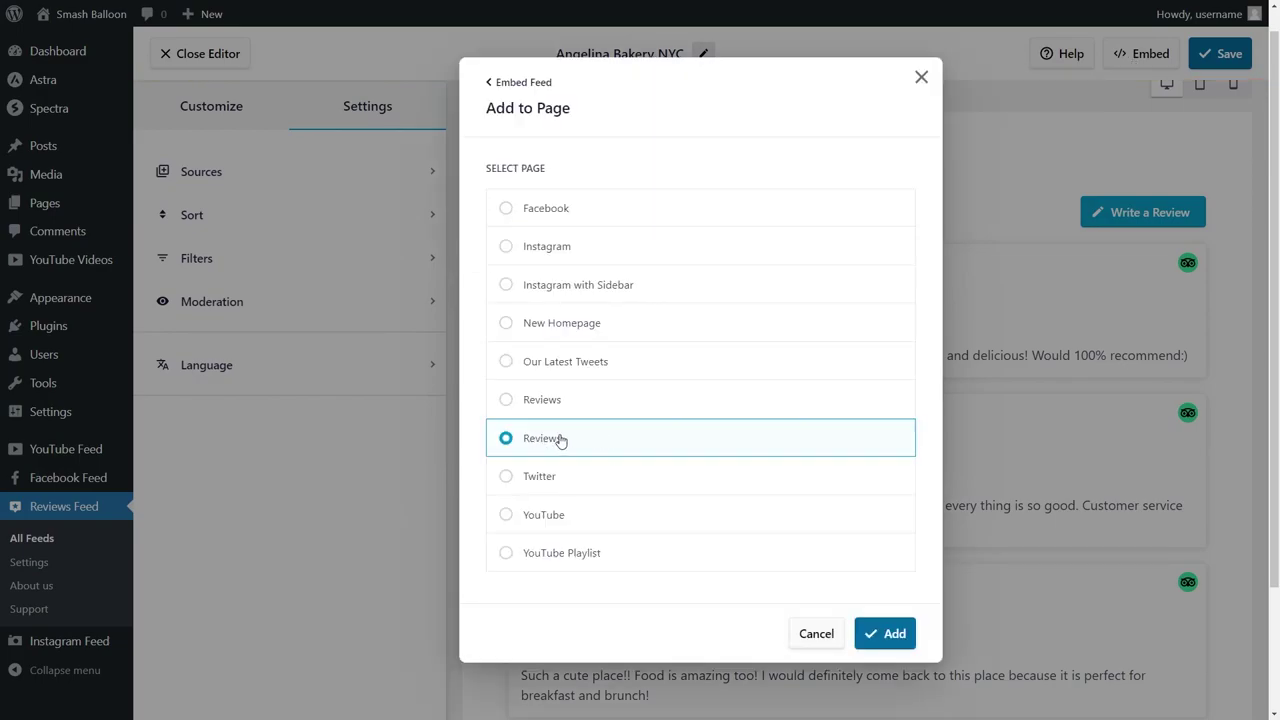
pyautogui.click(892, 633)
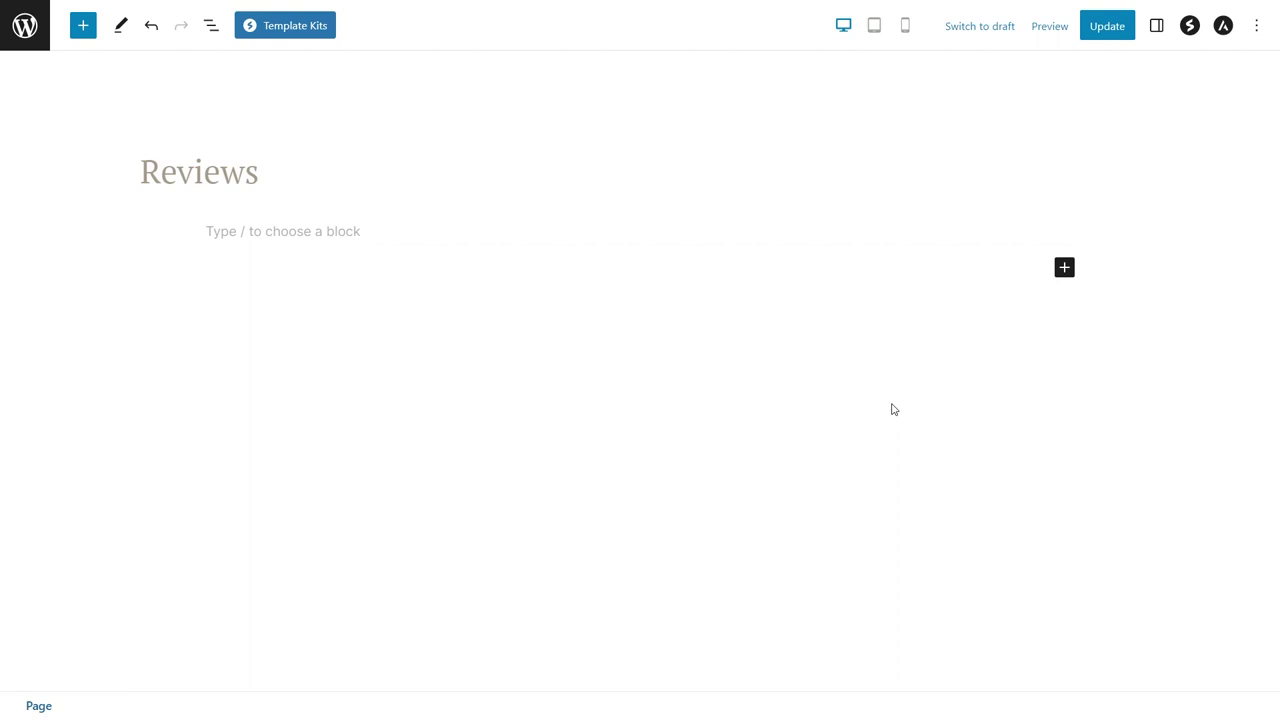
# - Insert the Reviews Feed block into the Reviews page and update the page
pyautogui.click(1064, 267)
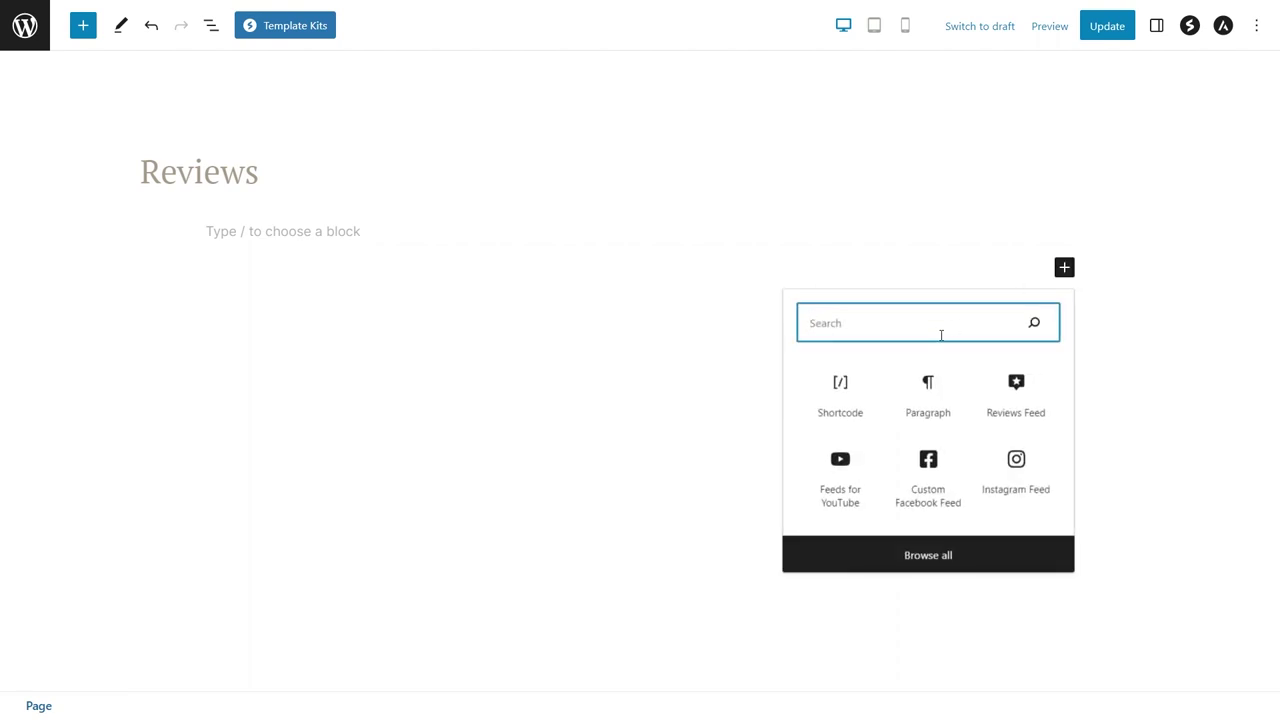
pyautogui.click(864, 389)
pyautogui.hotkey('ctrl', 'v')
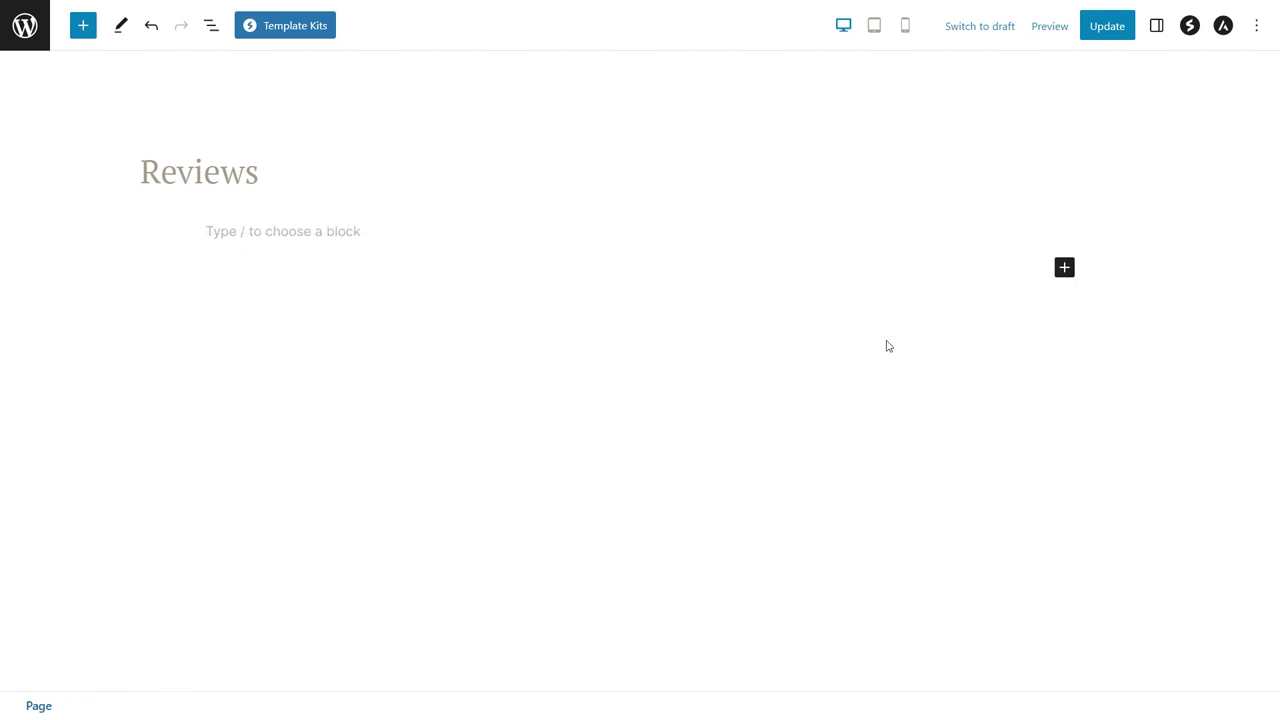
pyautogui.click(1064, 268)
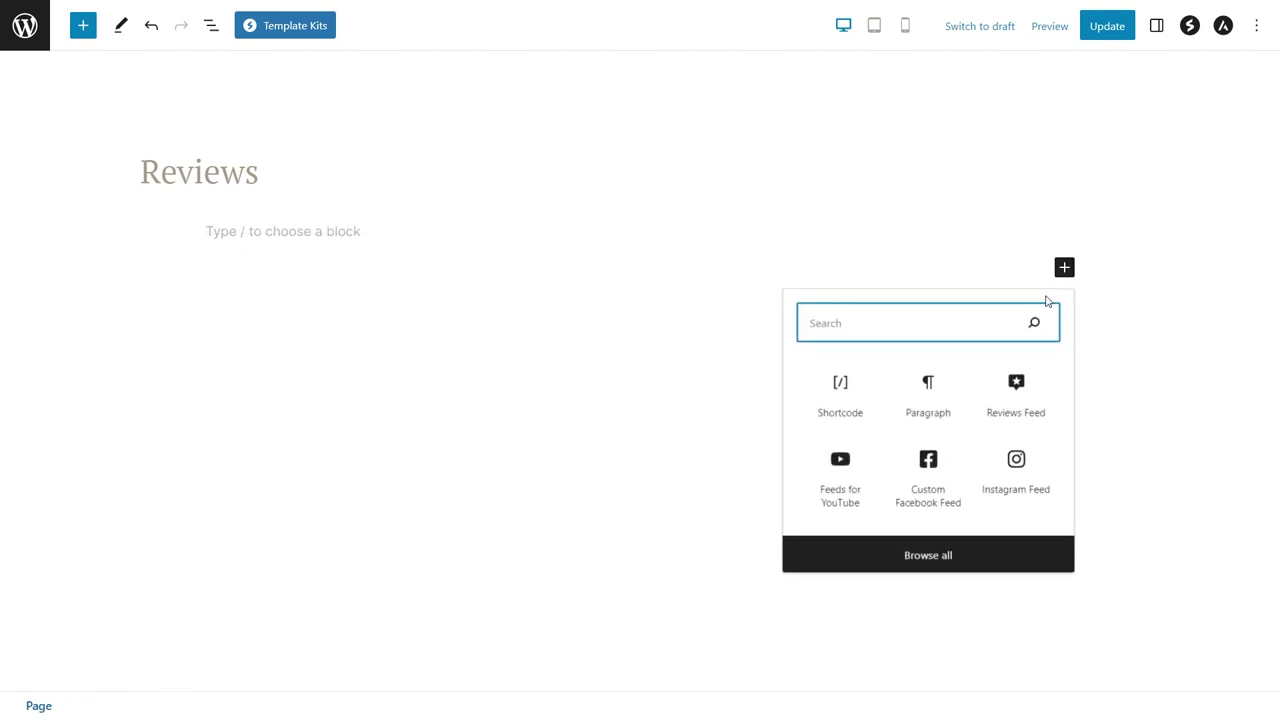
pyautogui.click(1015, 390)
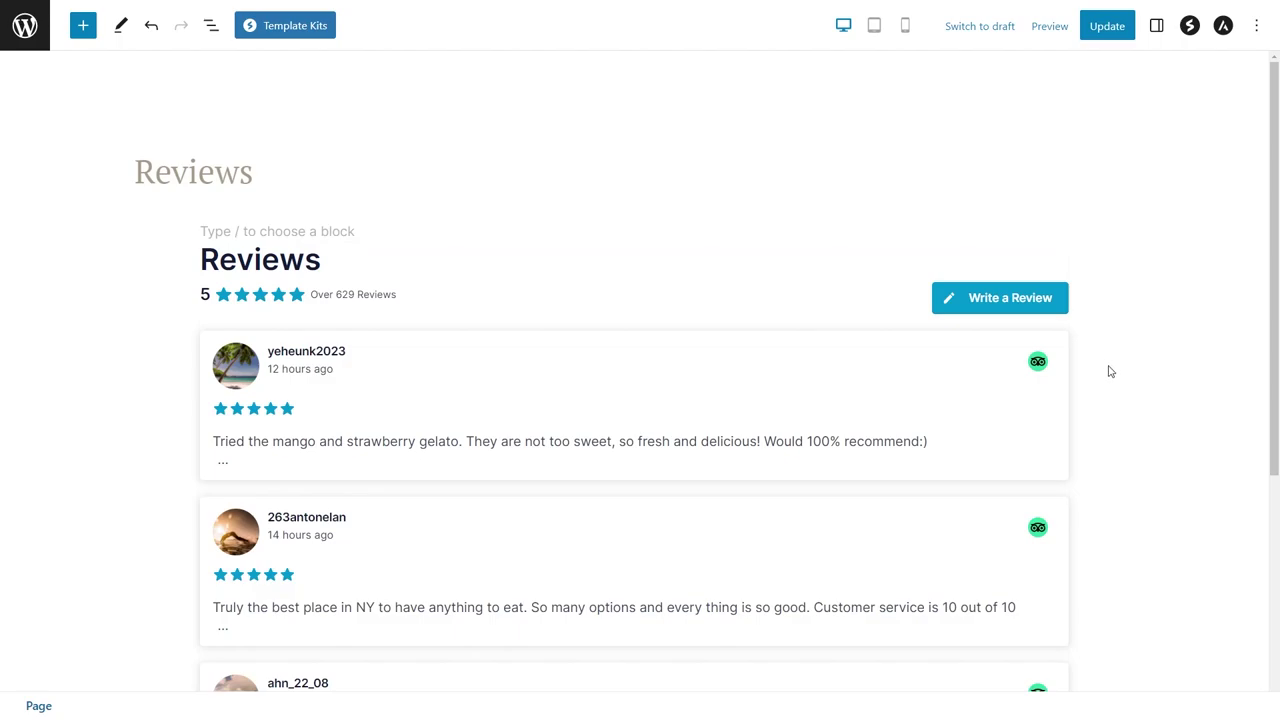
pyautogui.scroll(-2, 1108, 372)
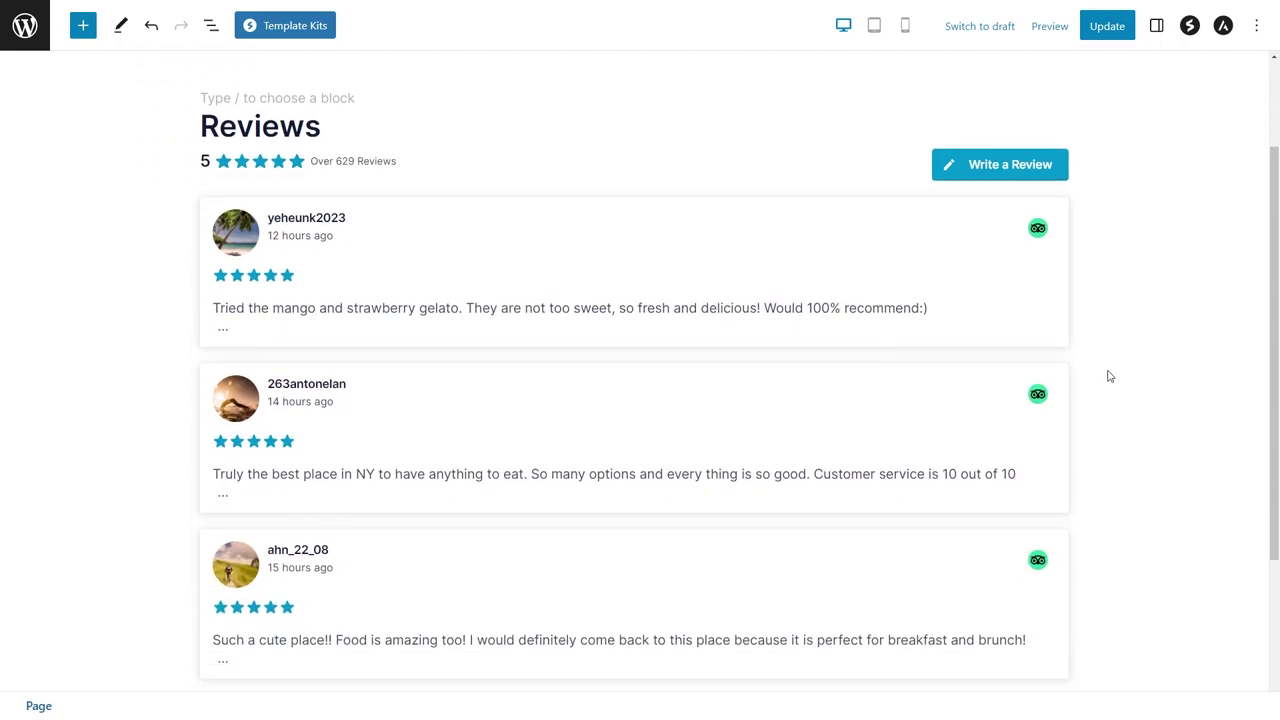
pyautogui.click(1108, 30)
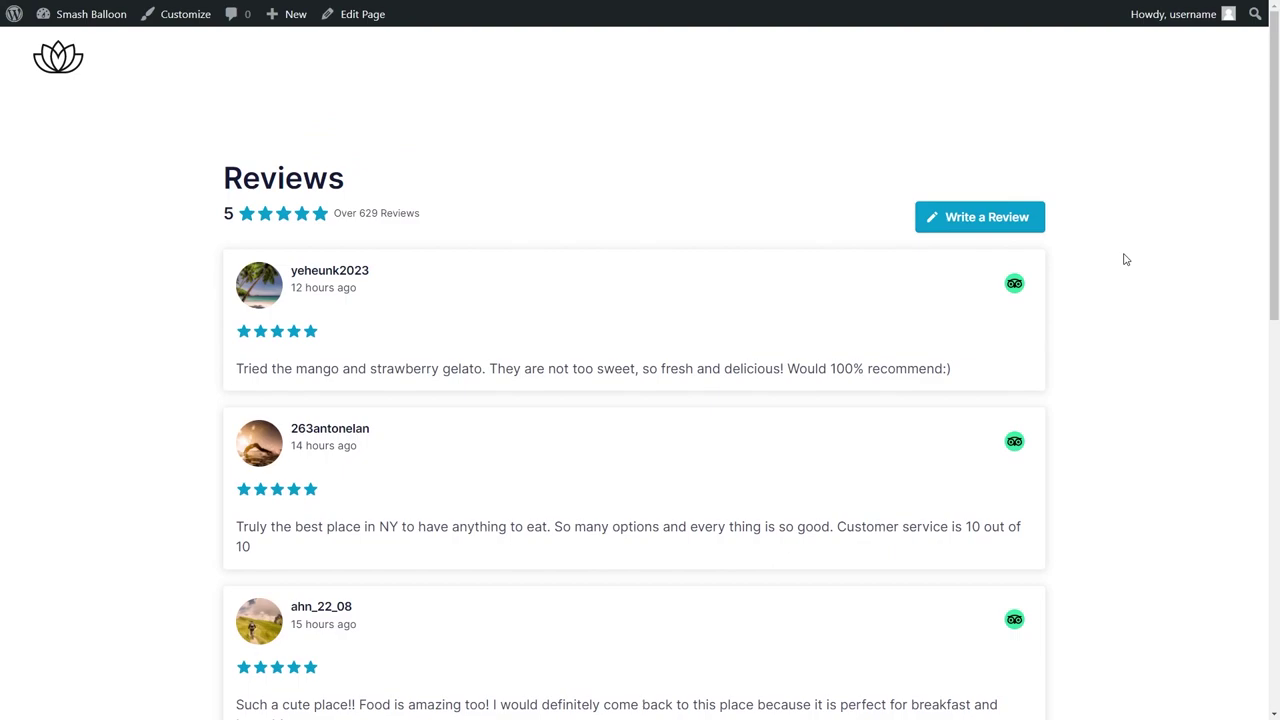
# - Scroll the live Reviews page to check the embedded Angelina Bakery reviews feed
pyautogui.scroll(-1, 1115, 244)
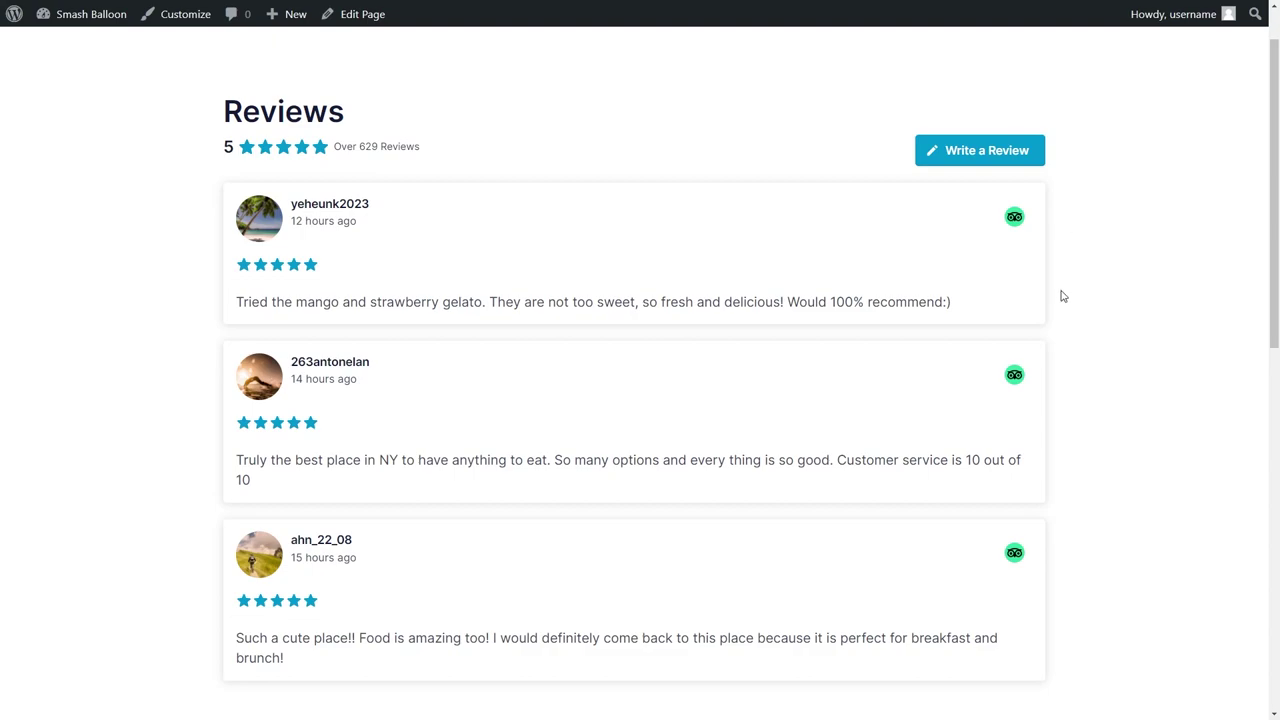
pyautogui.scroll(-1, 1060, 295)
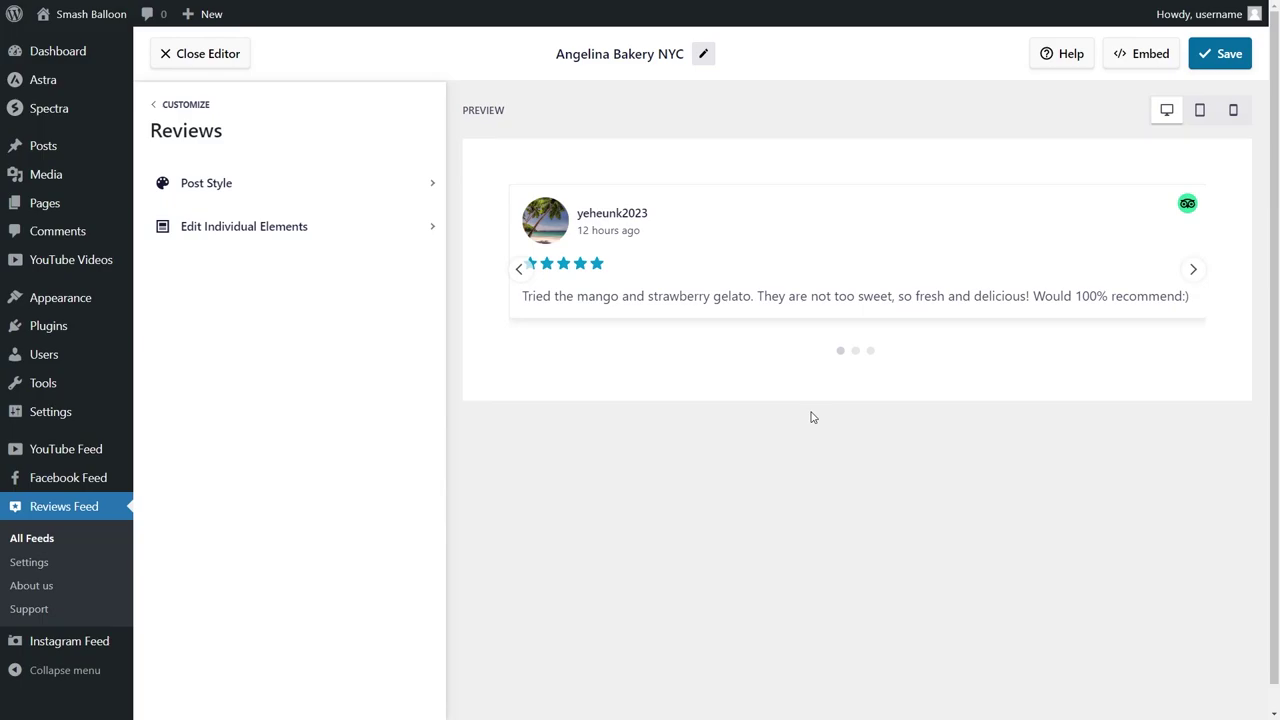
# - Add a Shortcode block with [reviews-feed feed=1] to Footer Builder Widget 4 and update the widgets
pyautogui.click(1146, 53)
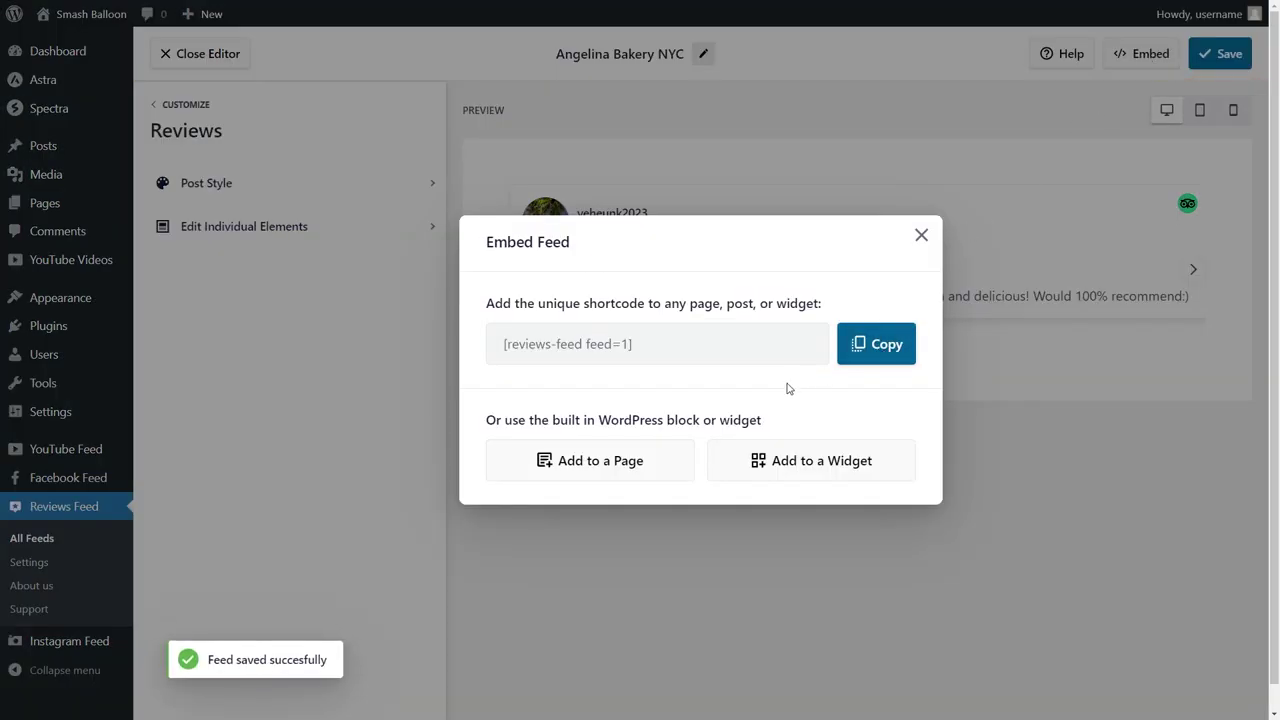
pyautogui.click(817, 477)
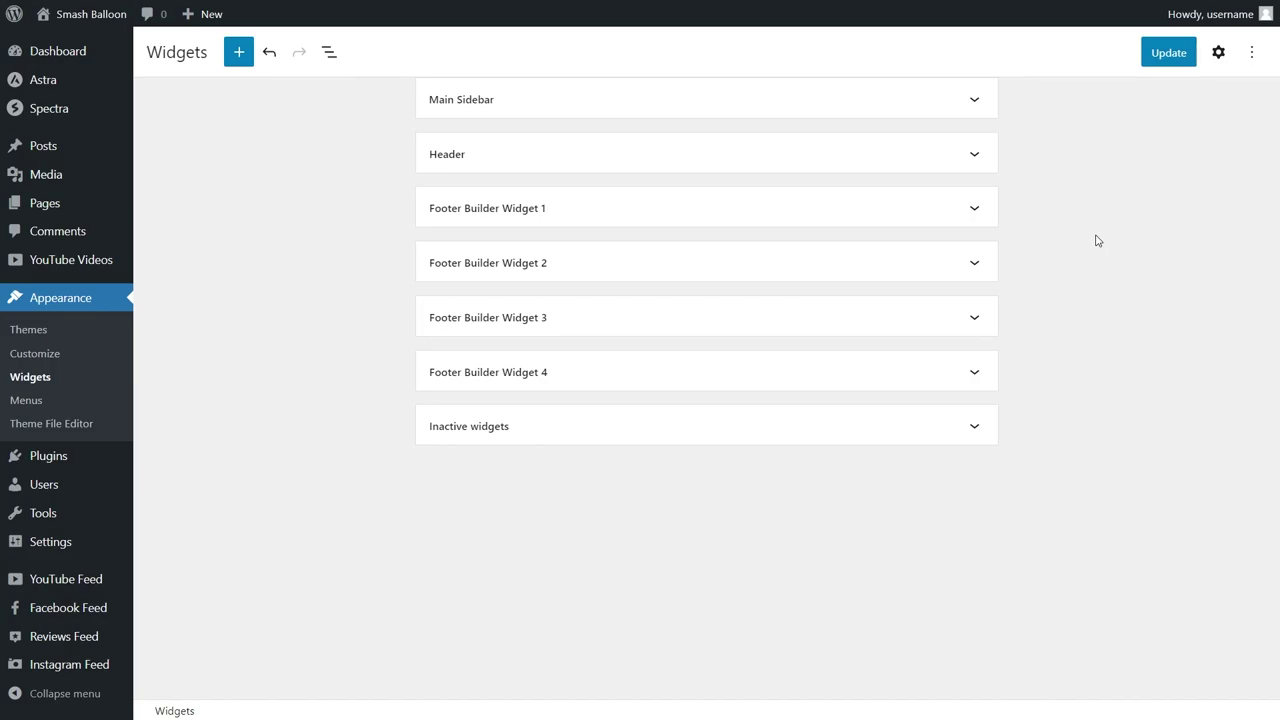
pyautogui.click(975, 375)
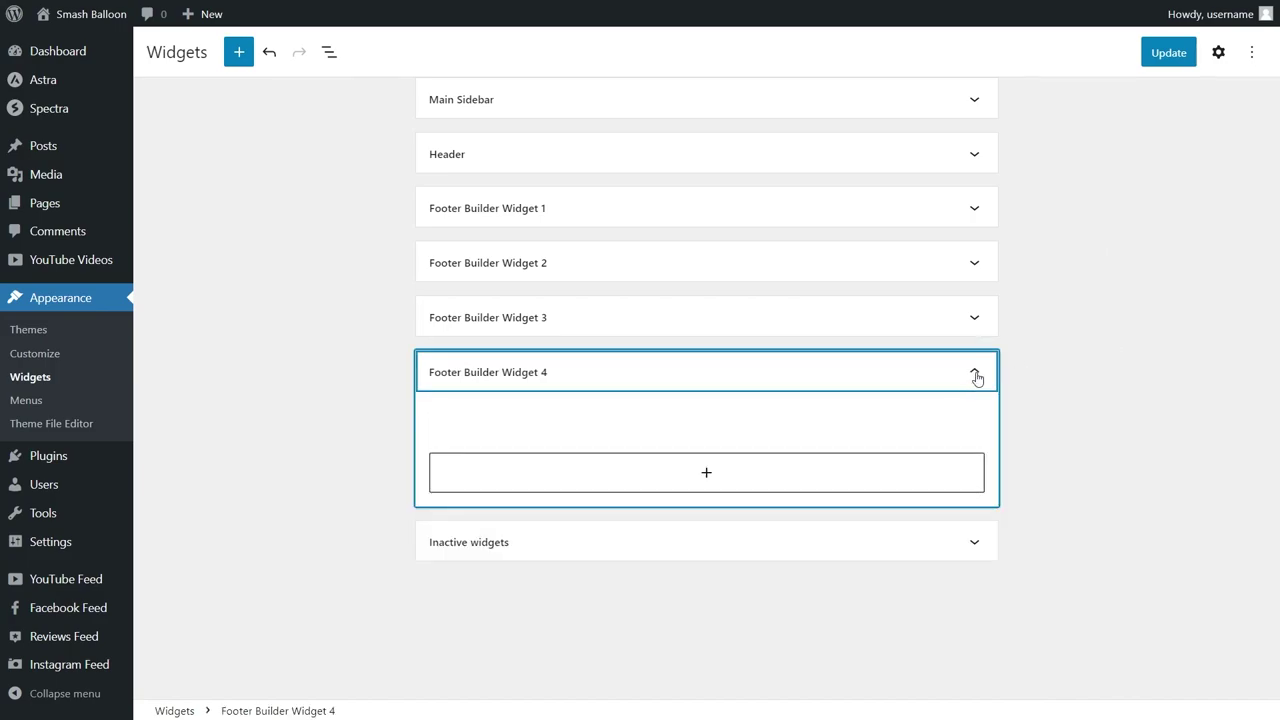
pyautogui.click(711, 474)
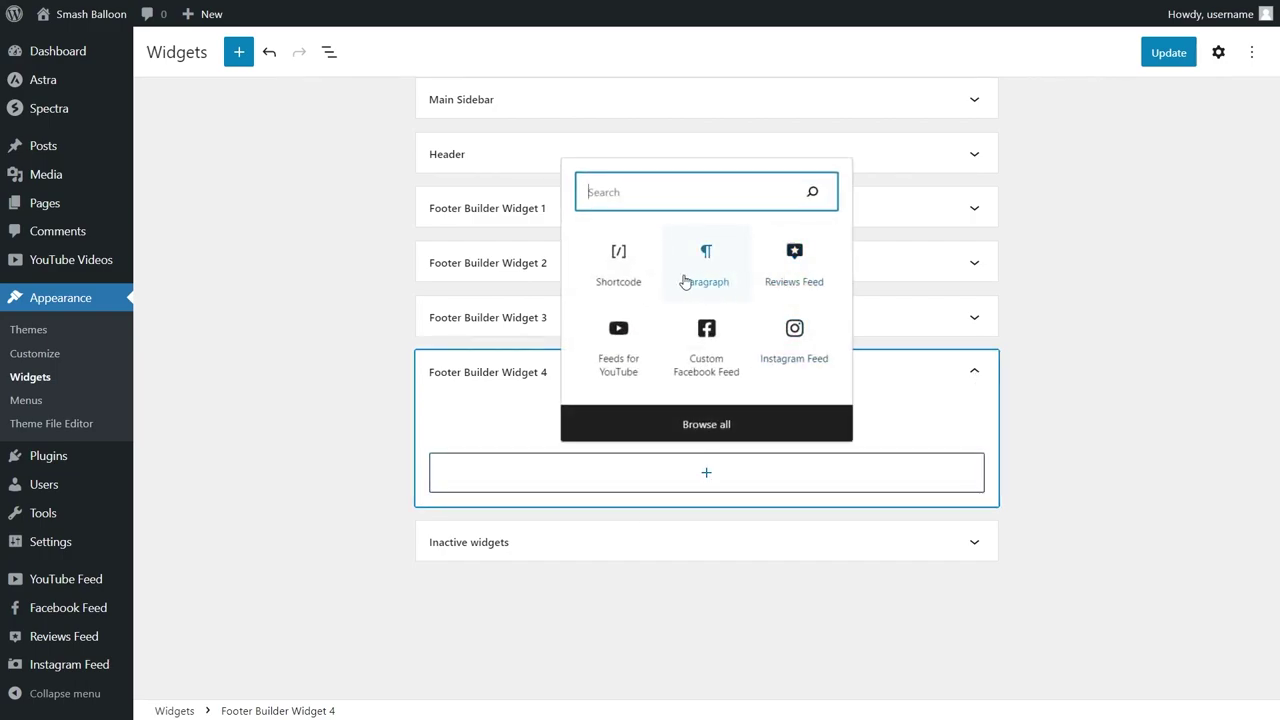
pyautogui.click(618, 278)
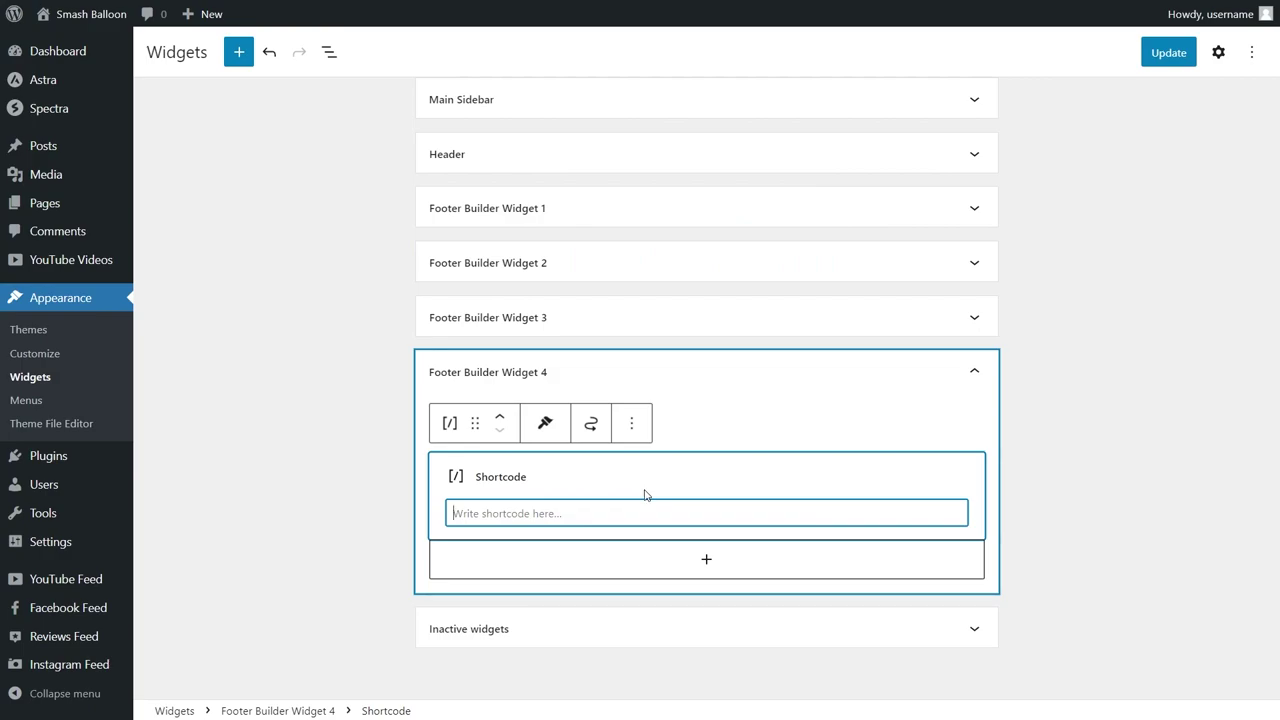
pyautogui.hotkey('ctrl', 'v')
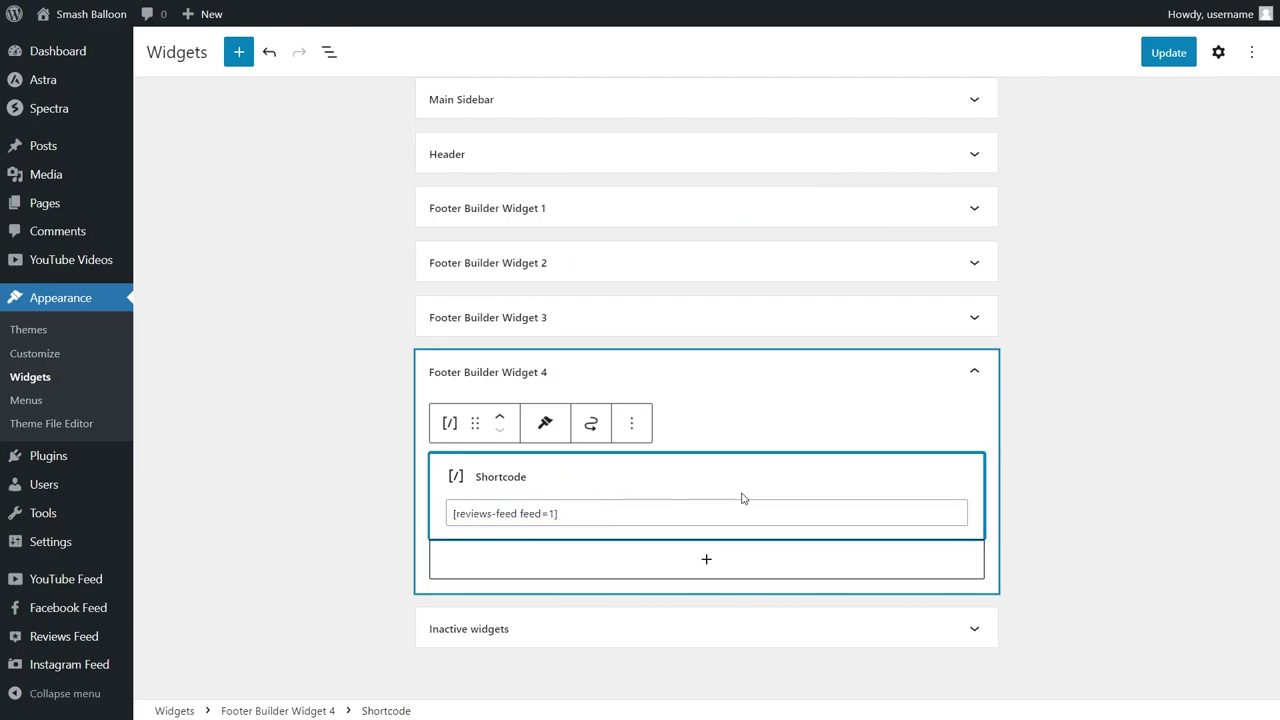
pyautogui.click(1165, 54)
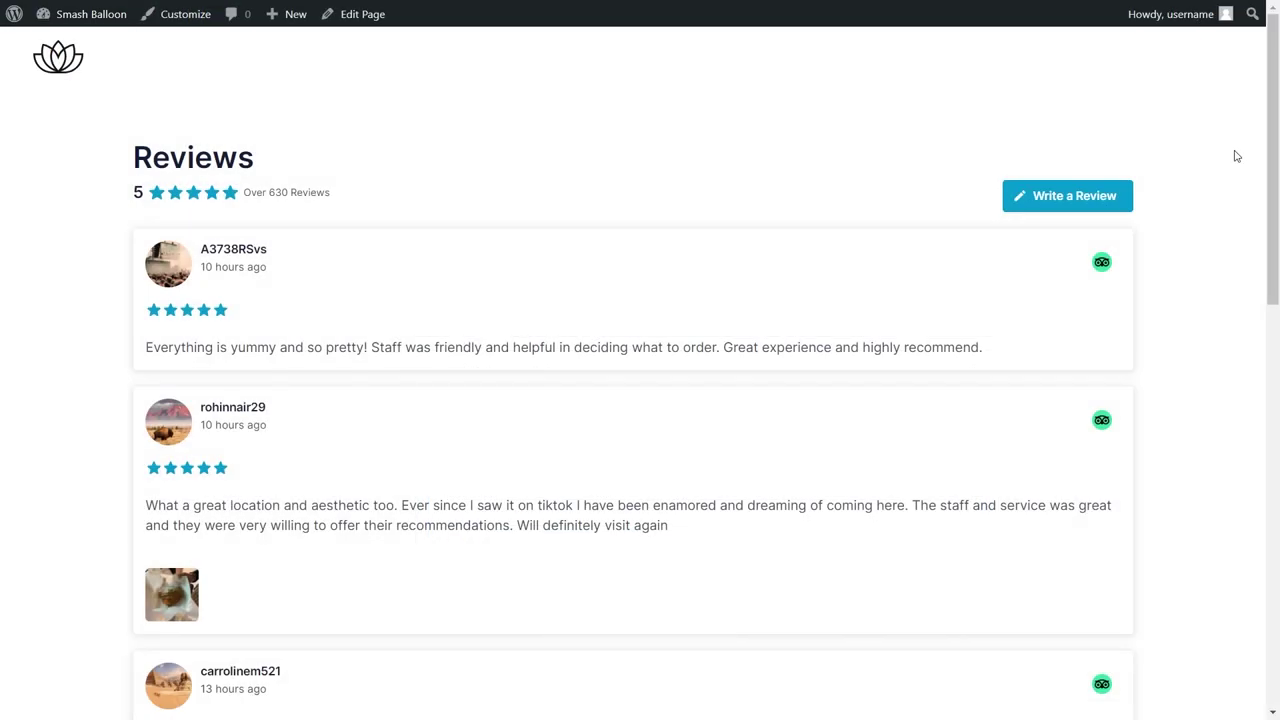
# - Load more reviews into the Reviews page feed and scroll down to the footer
pyautogui.scroll(-2, 1183, 191)
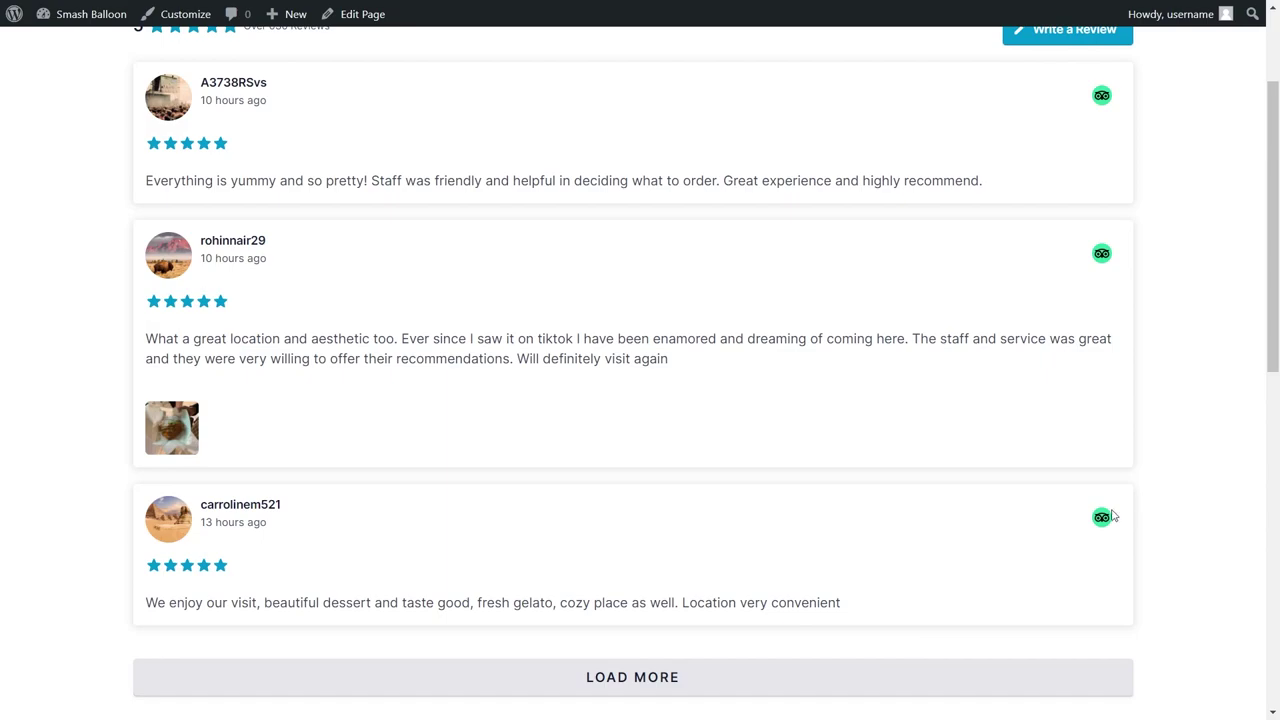
pyautogui.click(843, 677)
pyautogui.scroll(-3, 1188, 564)
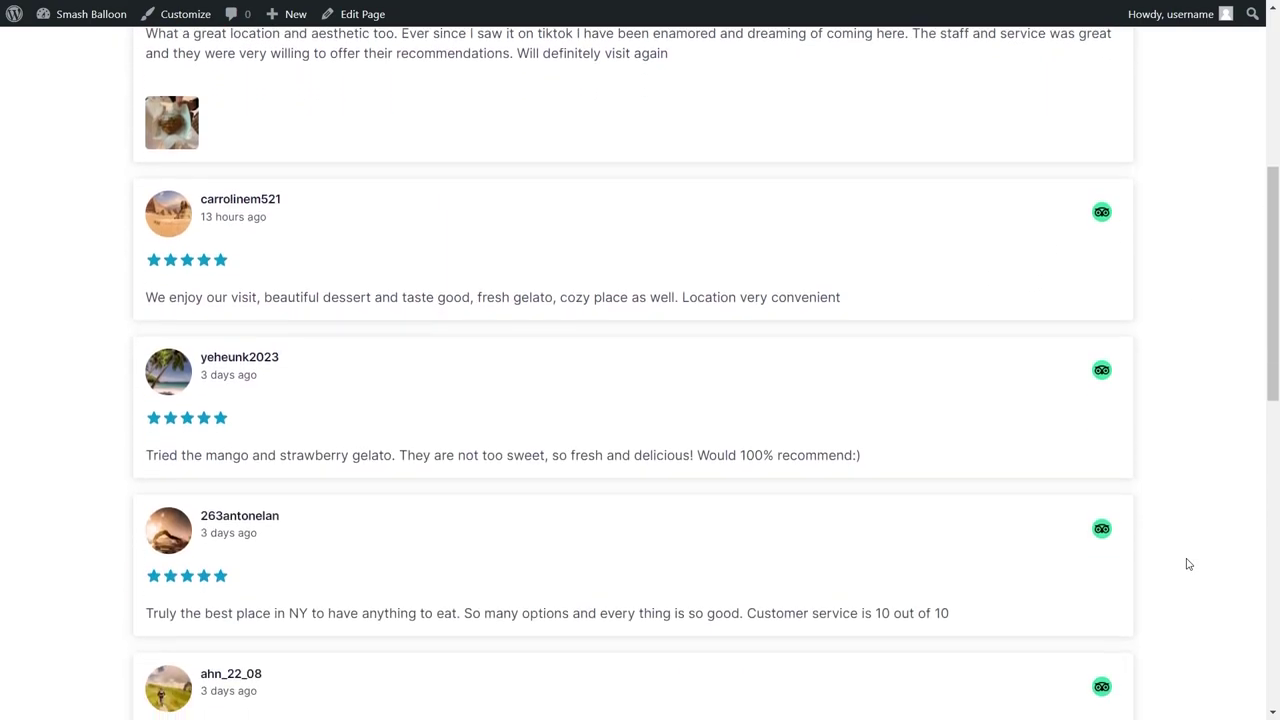
pyautogui.scroll(-5, 1188, 564)
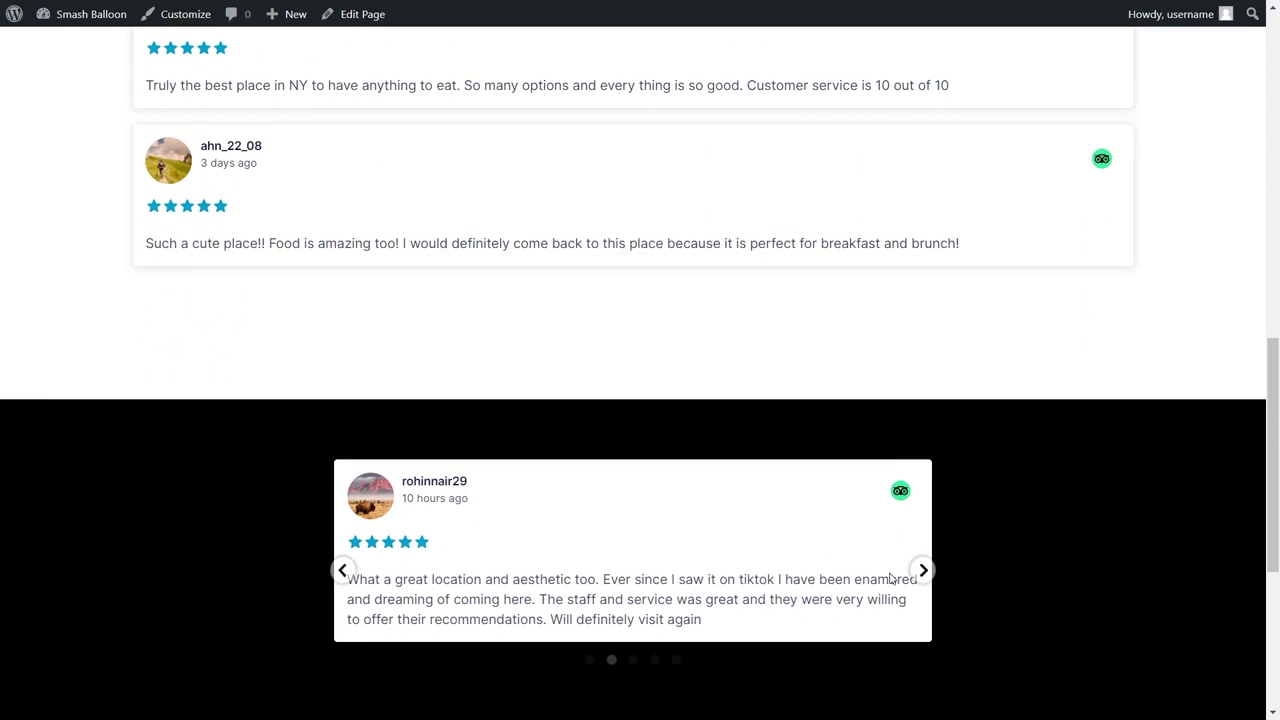
# - Advance the footer reviews carousel through the Angelina Bakery reviews back to the first one
pyautogui.click(923, 570)
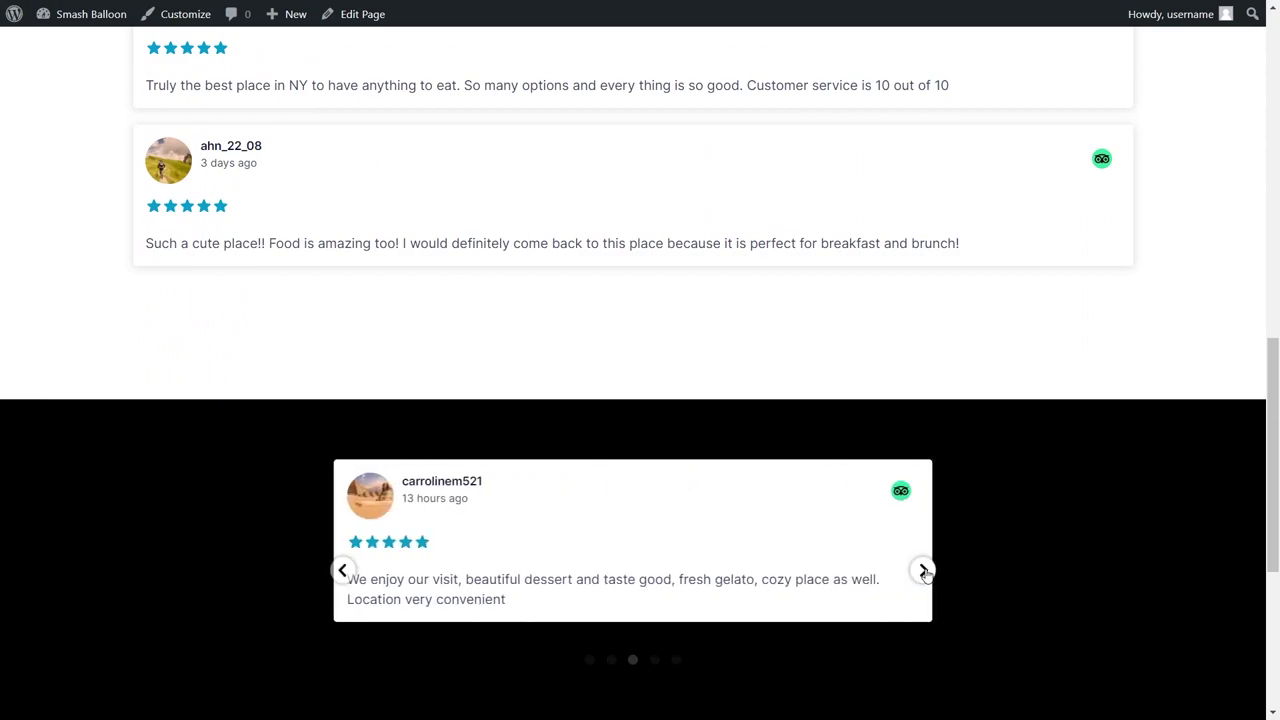
pyautogui.click(924, 571)
pyautogui.click(923, 570)
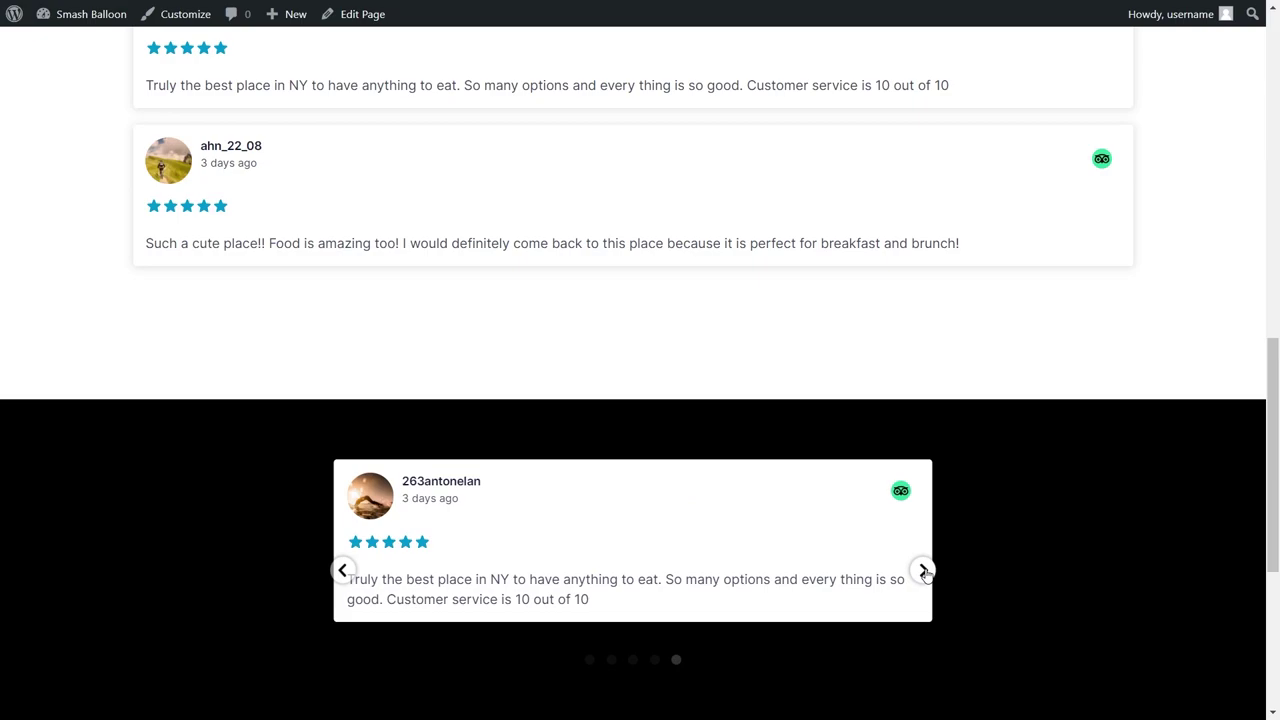
pyautogui.click(923, 570)
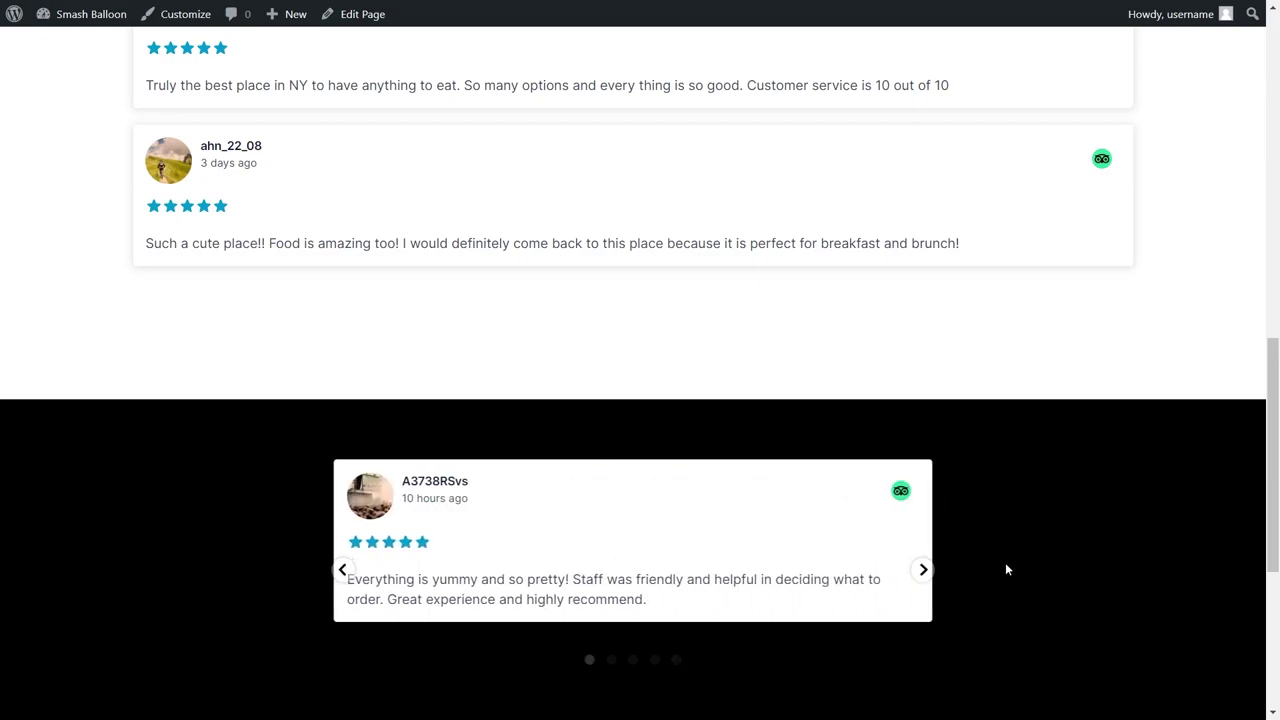